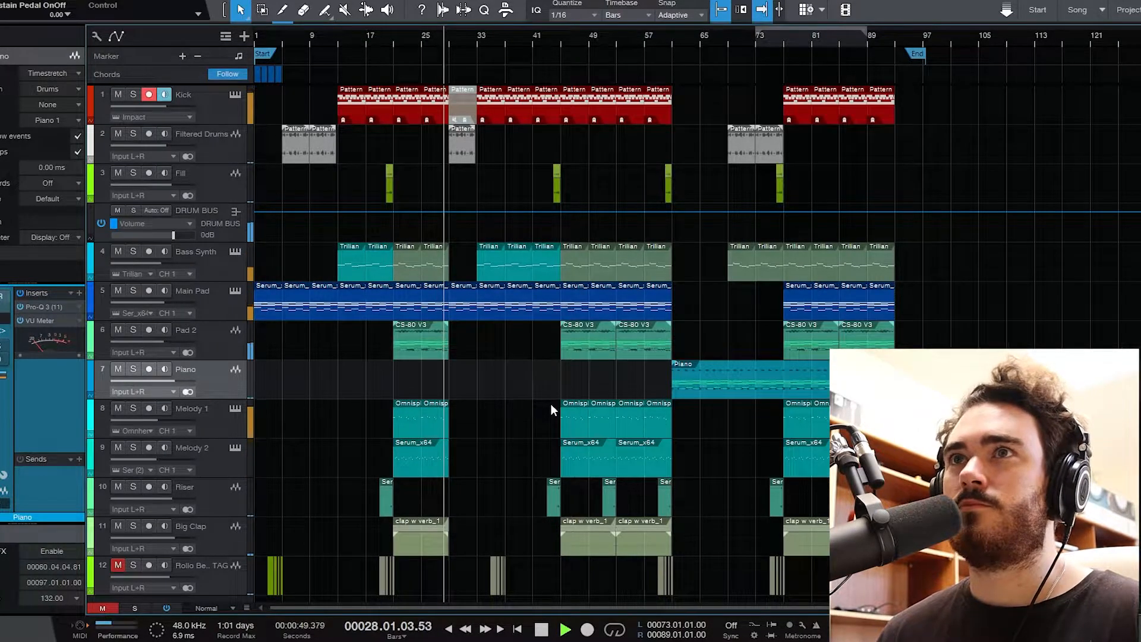
Stop playback, solo the Main Pad track, play it from the start of the song and disarm its recording
key("space")
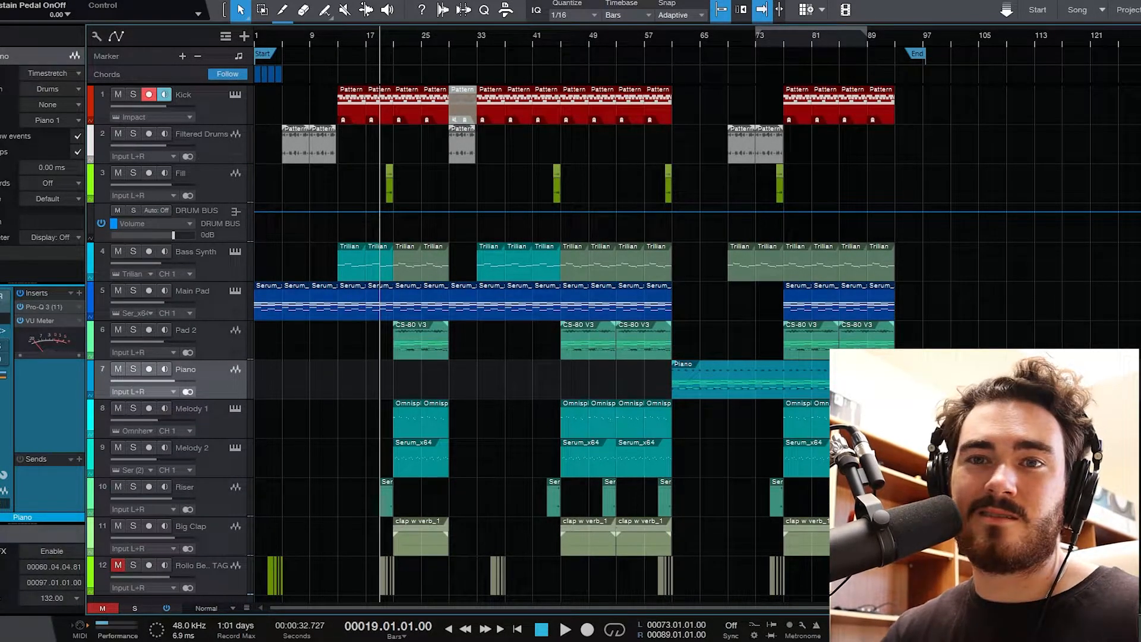
left_click(202, 297)
key("s")
key("shift+e")
key("Home")
key("space")
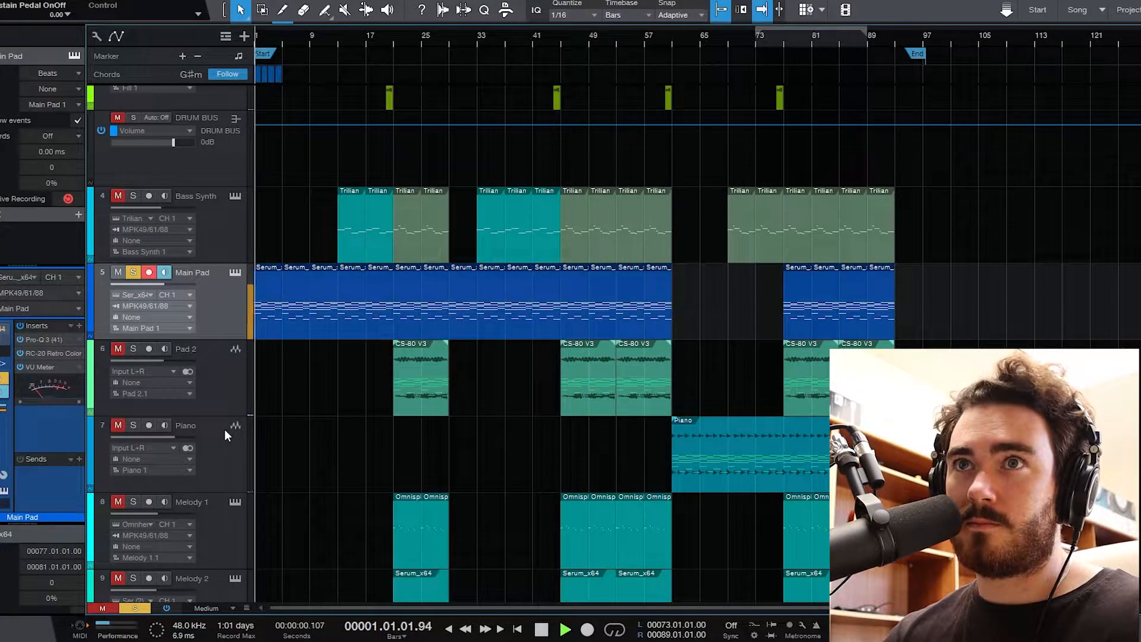
key("r")
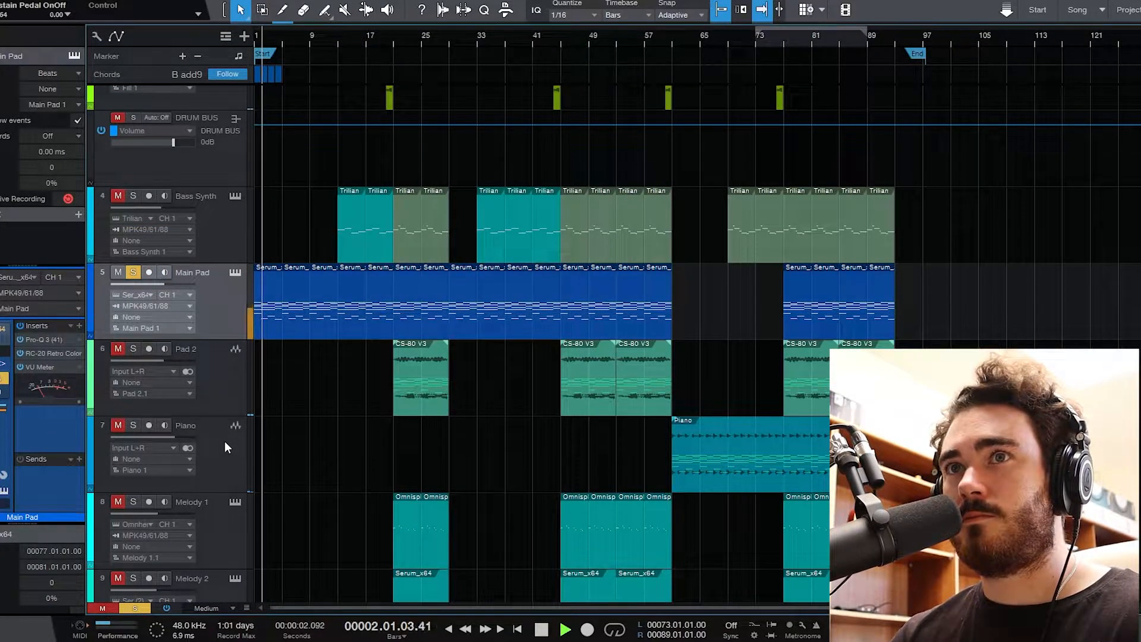
Examine the Main Pad's Serum oscillator, filter and envelope settings during playback, stop the song and close the instrument
left_click(235, 272)
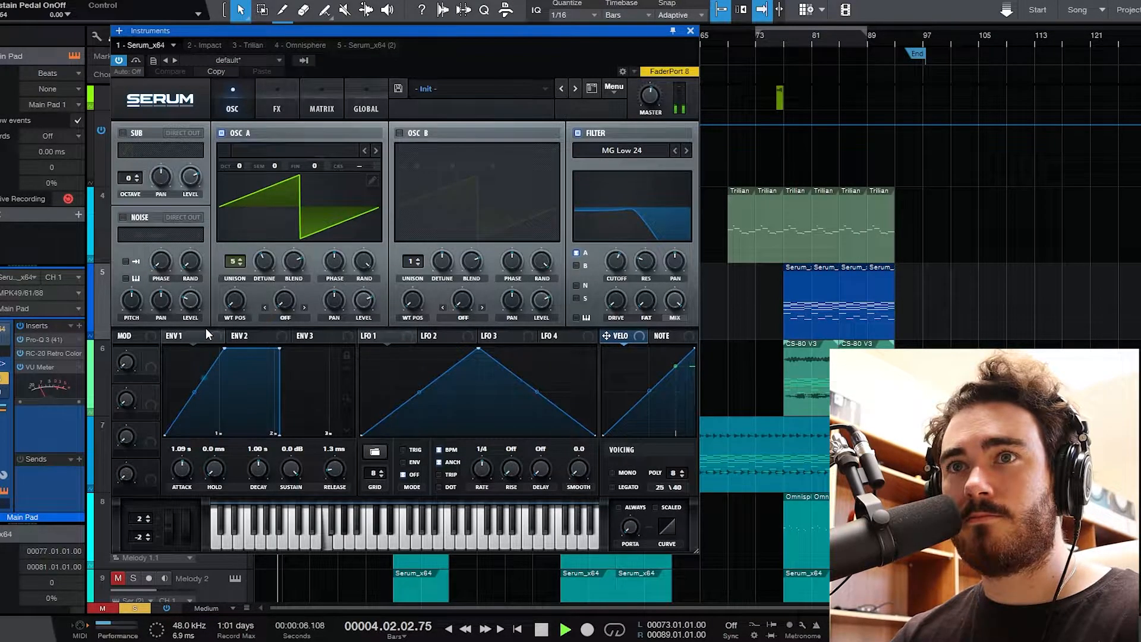
key("space")
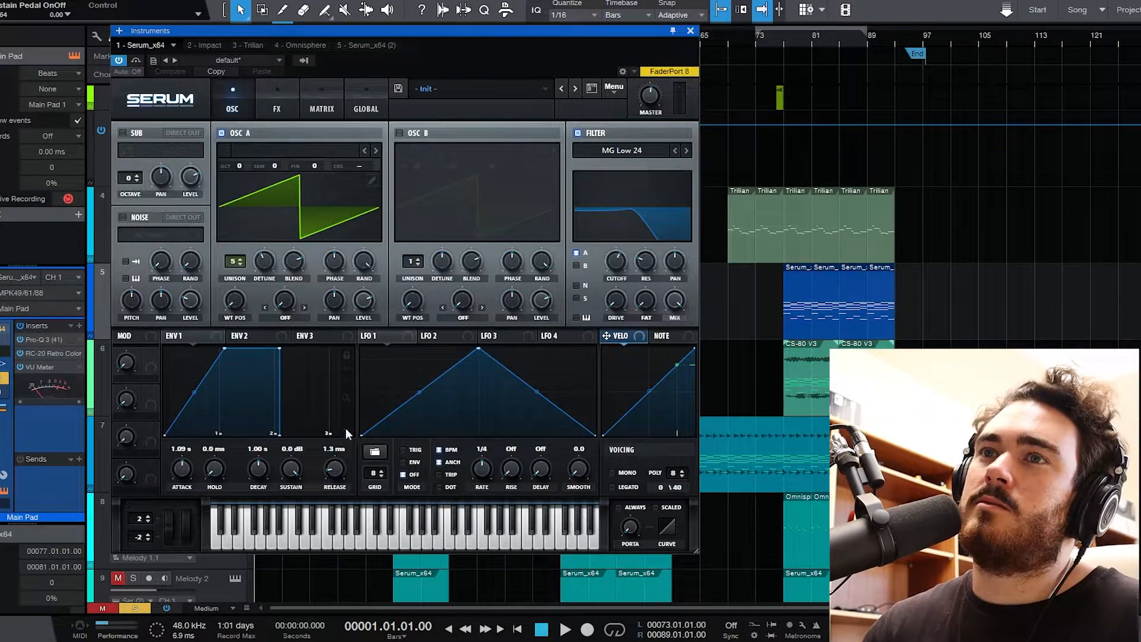
left_click(690, 31)
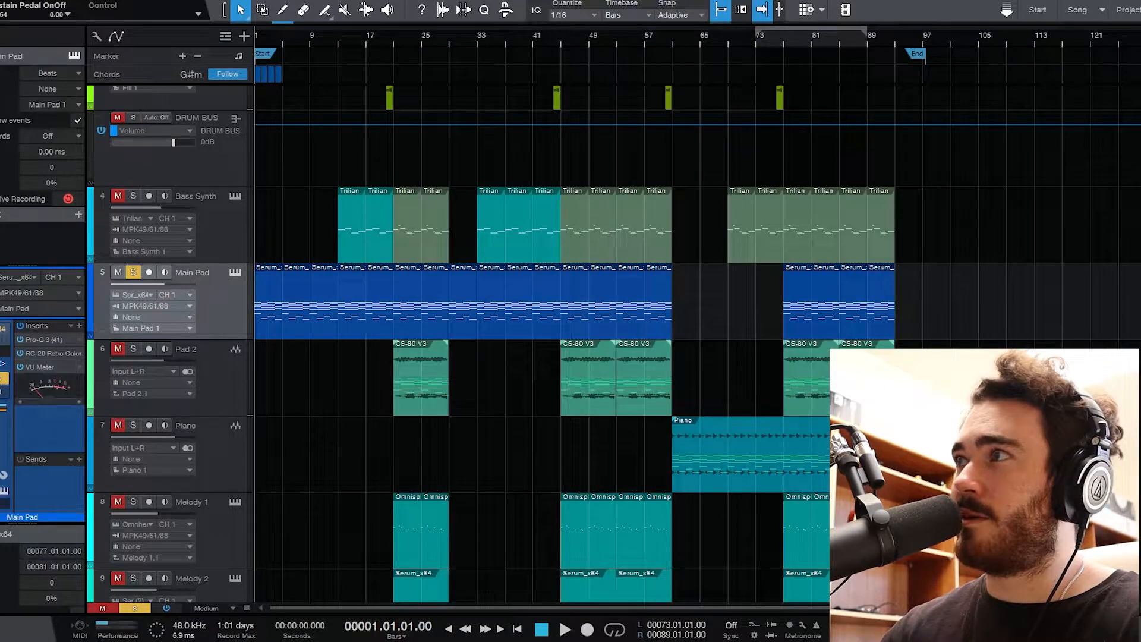
Examine the low-cut curve in the Main Pad's Pro-Q 3 insert and close the plug-in
double_click(38, 339)
left_click_drag(741, 123, 400, 76)
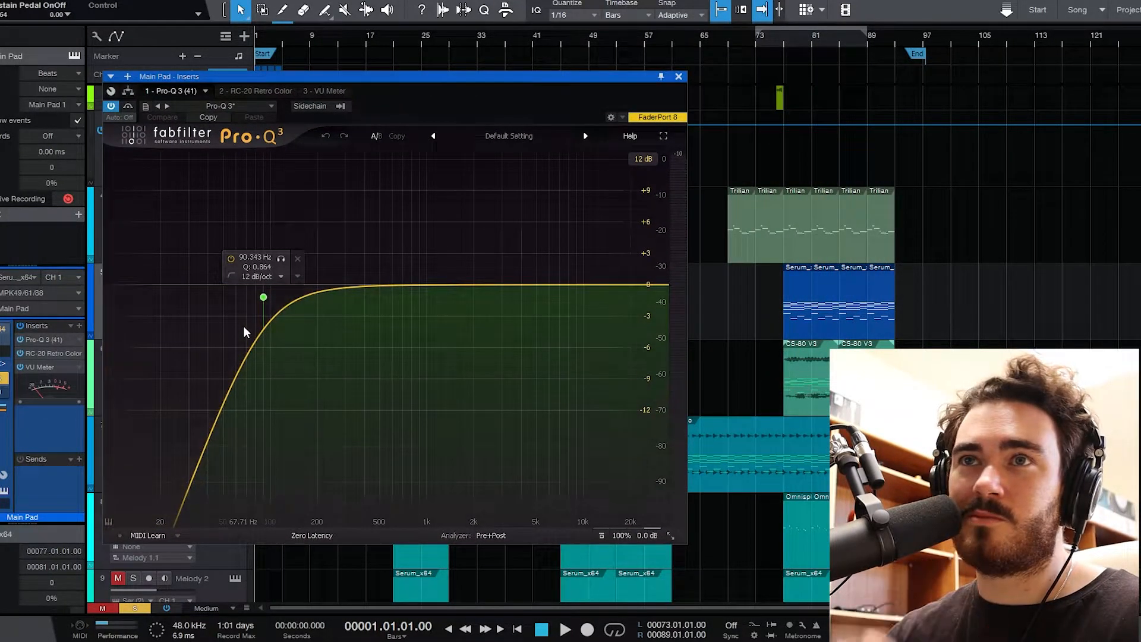
left_click(678, 77)
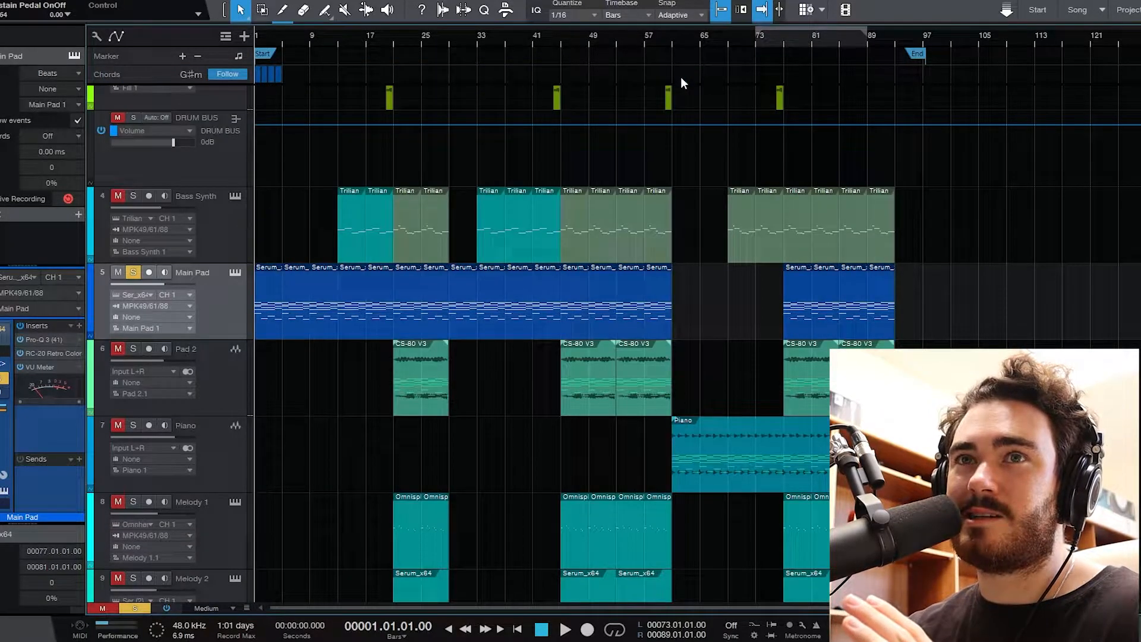
Compare the Main Pad with RC-20 Retro Color bypassed and active during playback, then close the plug-in
left_click(48, 353)
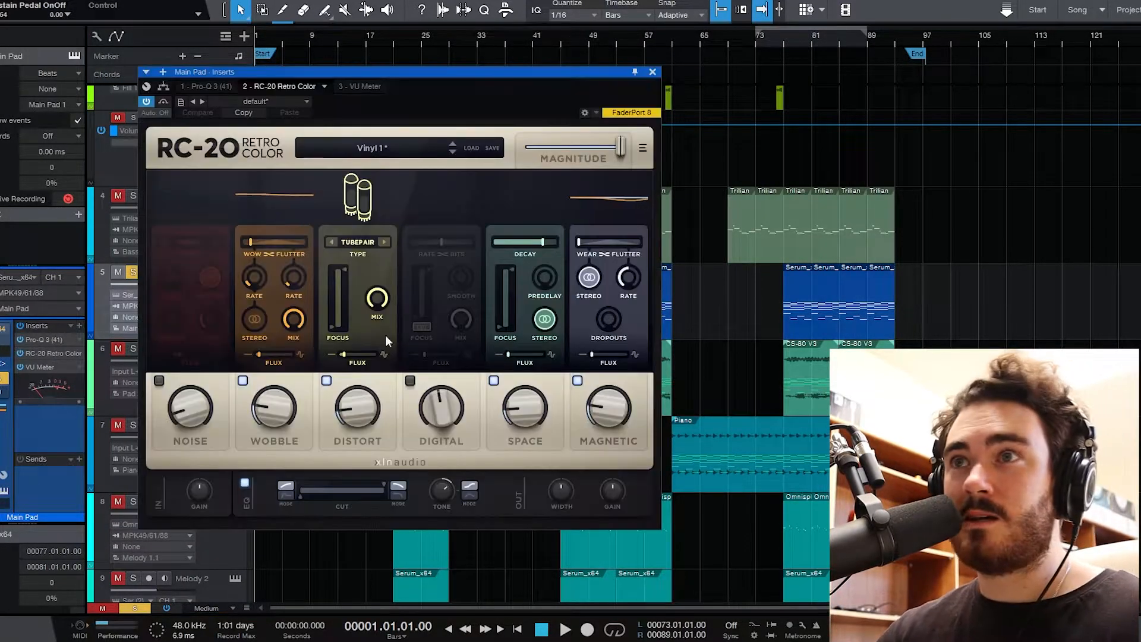
left_click(163, 103)
key("space")
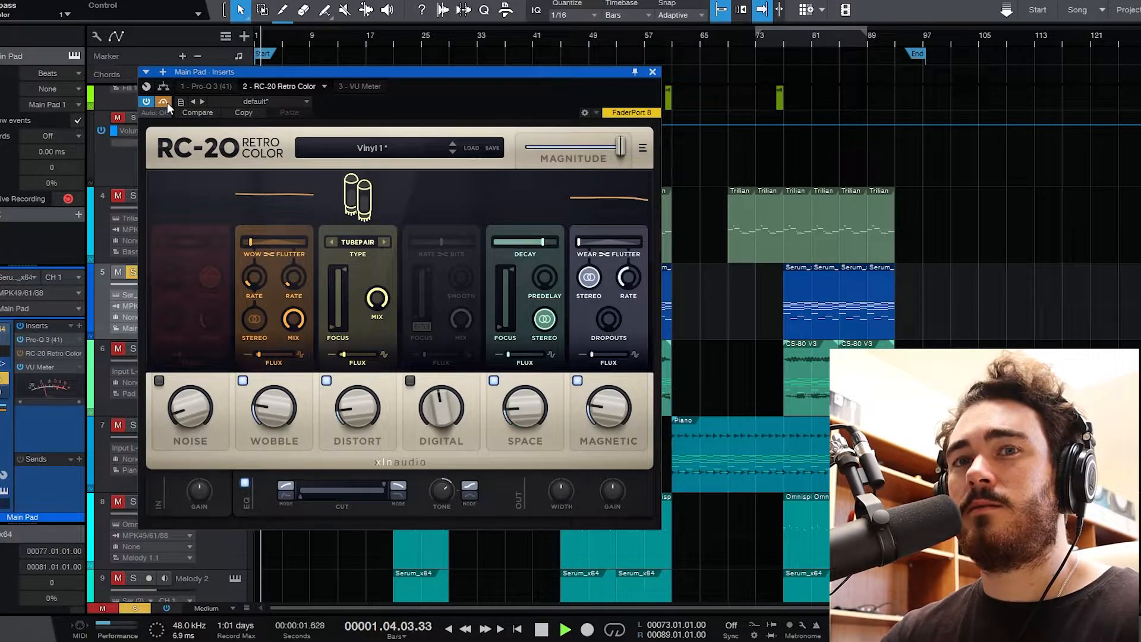
left_click(167, 102)
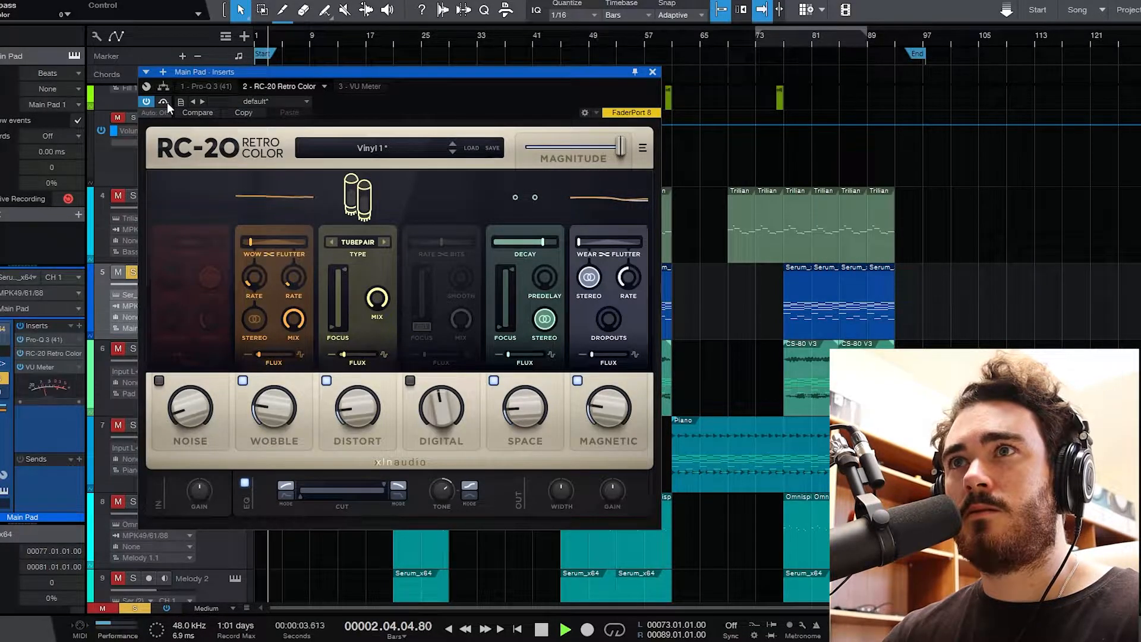
key("space")
left_click(652, 71)
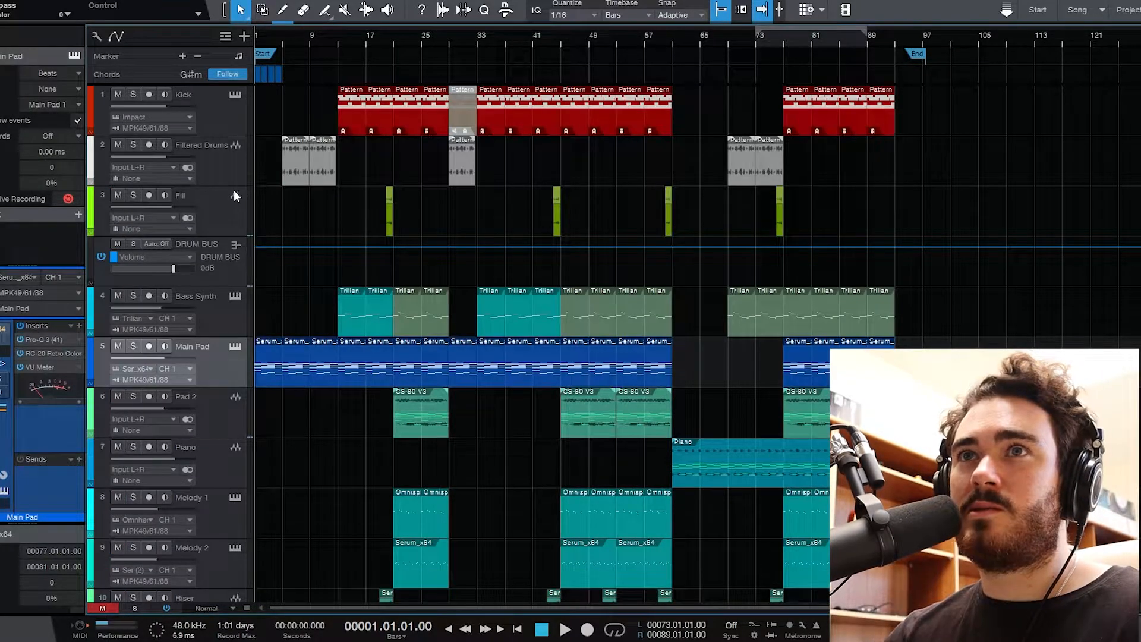
Select the Filtered Drums track and place the playhead at bar 5, where its first clip starts
left_click(262, 367)
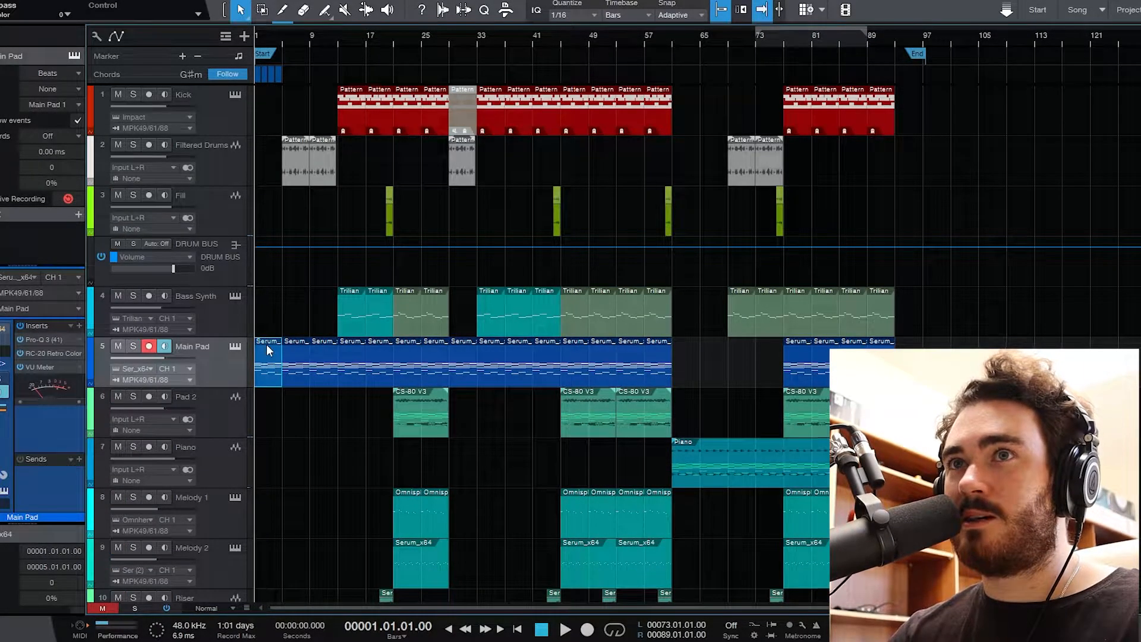
left_click_drag(301, 101, 434, 169)
left_click(265, 126)
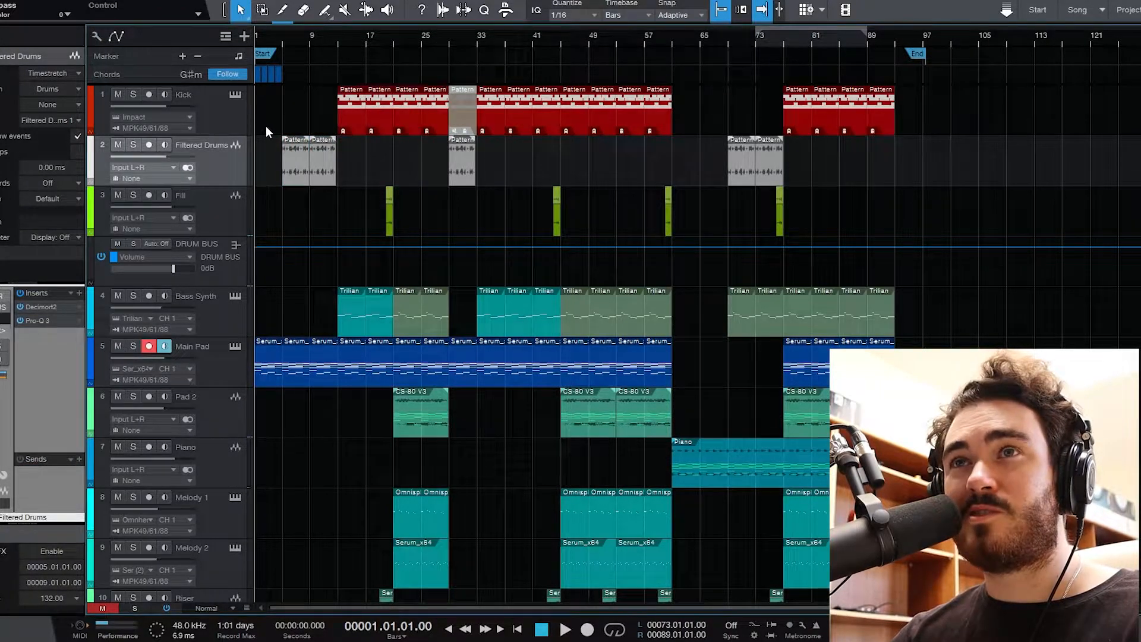
left_click(281, 38)
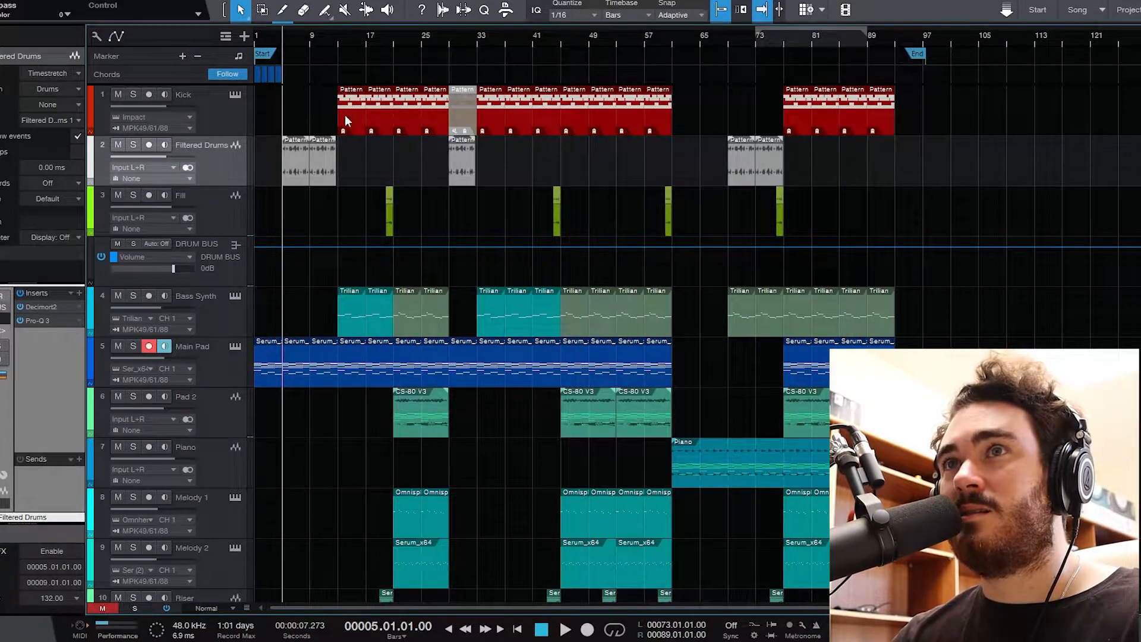
Open the Decimort2 insert on Filtered Drums, solo the track and listen to it from bar 5
left_click(38, 308)
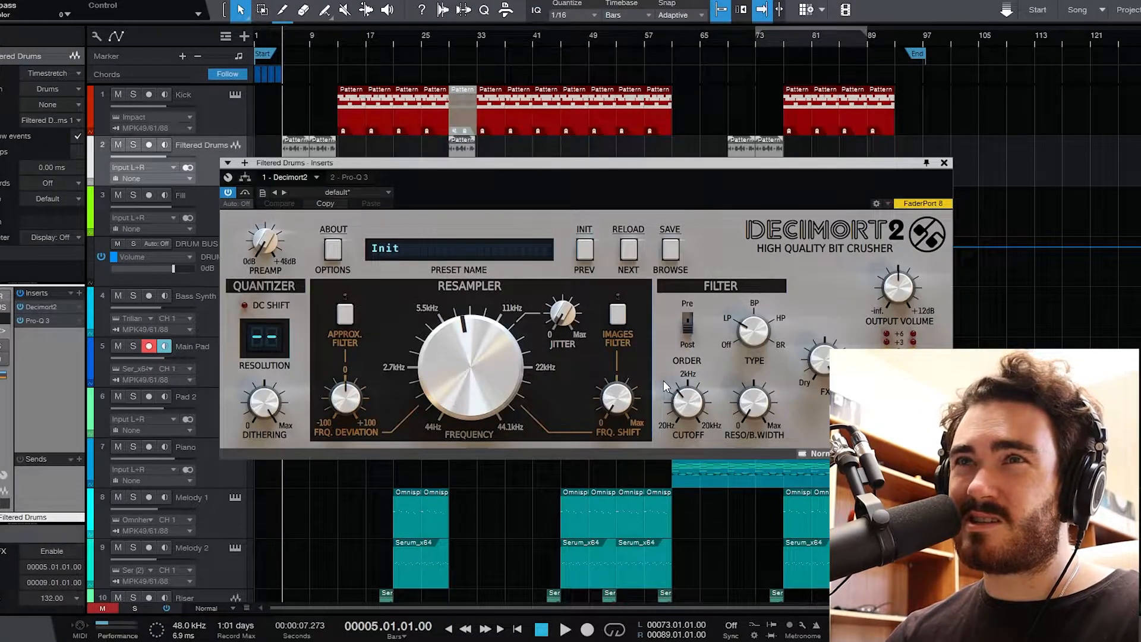
key("s")
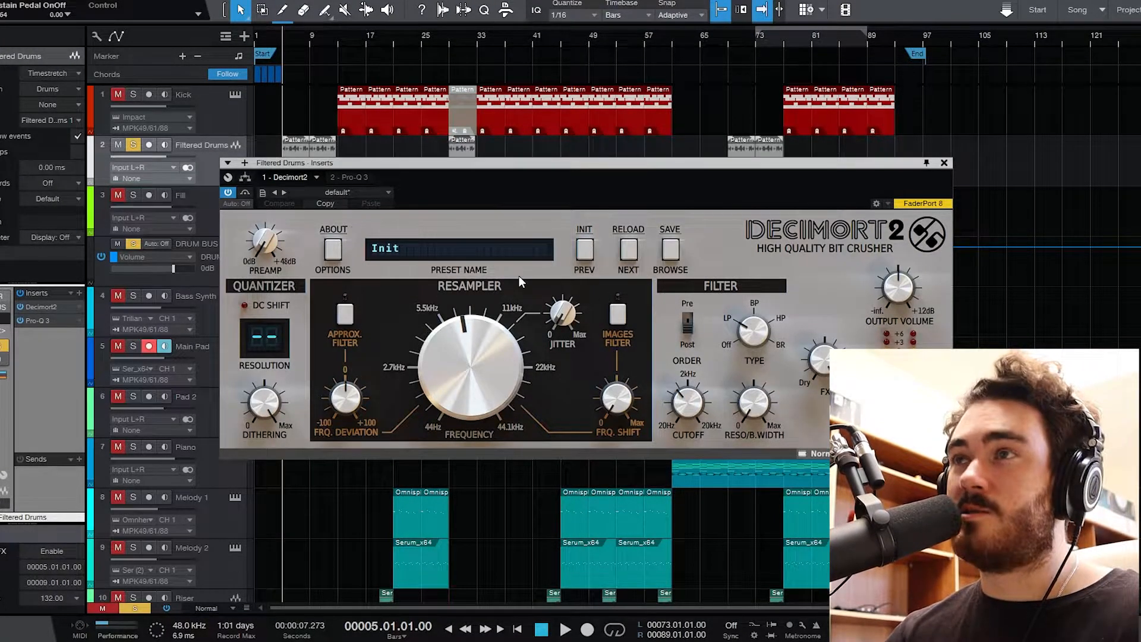
key("space")
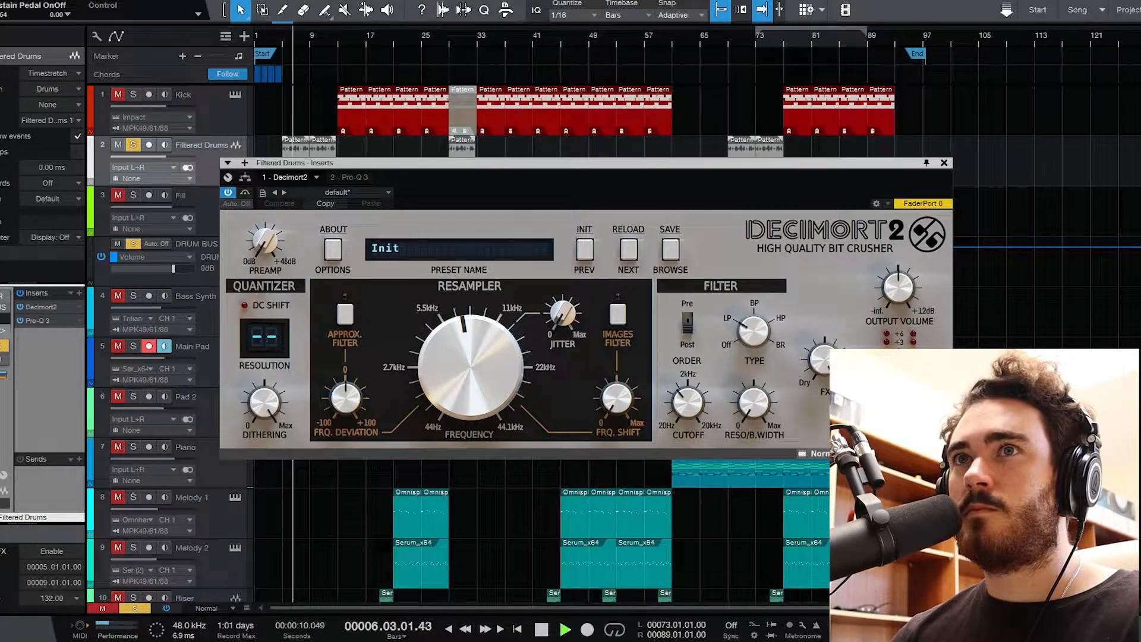
key("space")
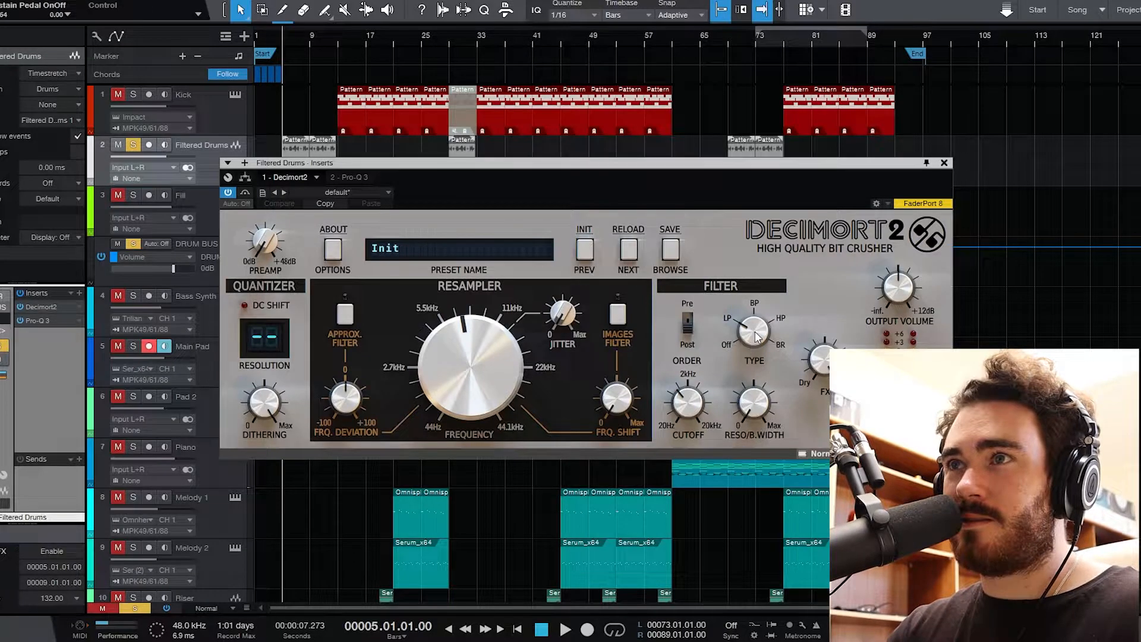
Compare Decimort2's filter type Off, the bypassed plug-in and filter type LP during playback, then close the plug-in
left_click_drag(755, 336, 747, 358)
key("space")
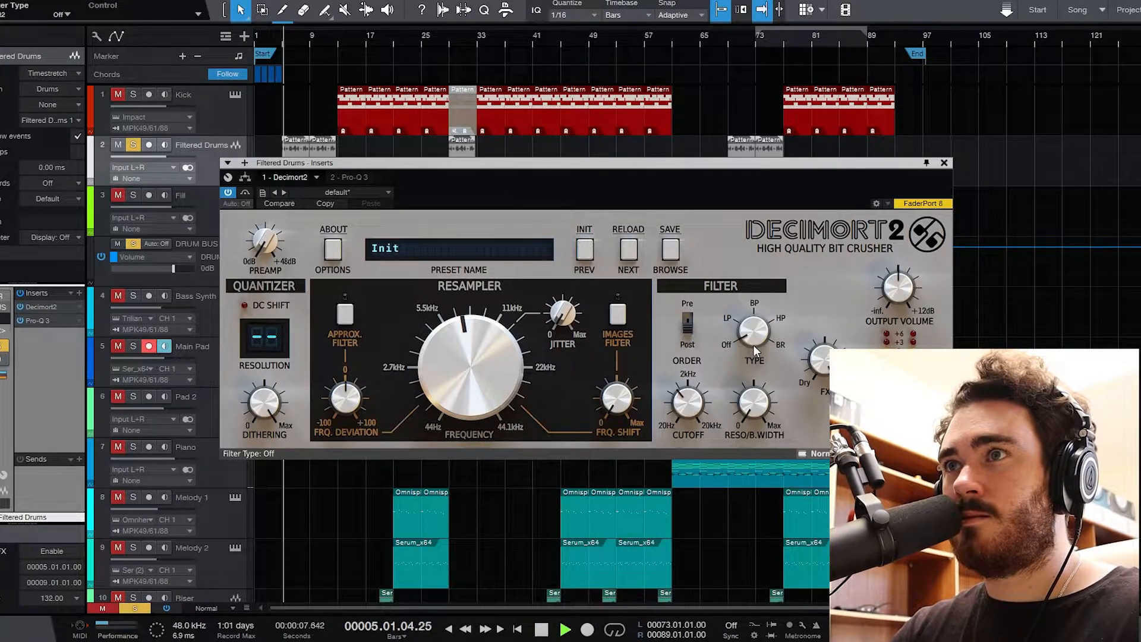
left_click(246, 193)
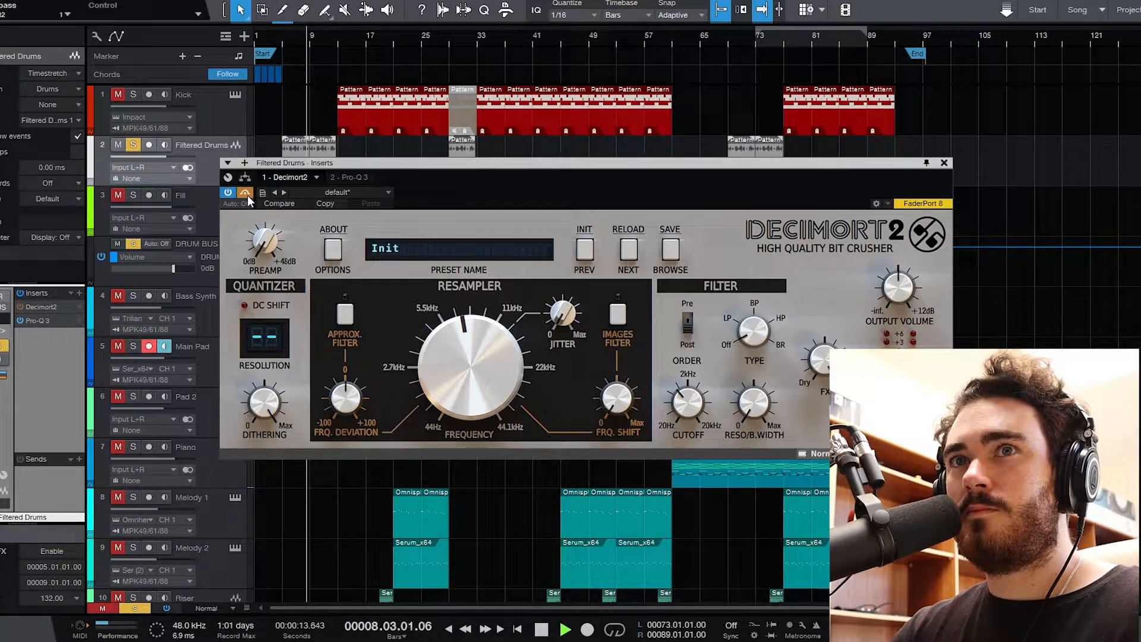
left_click(245, 194)
left_click_drag(751, 334, 751, 318)
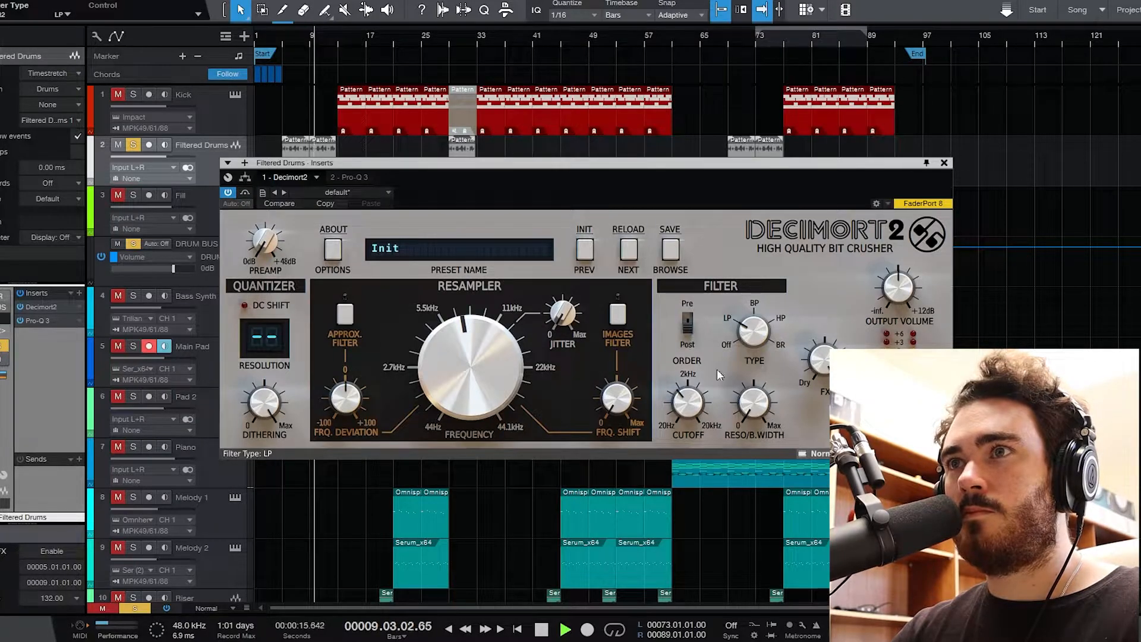
left_click(943, 163)
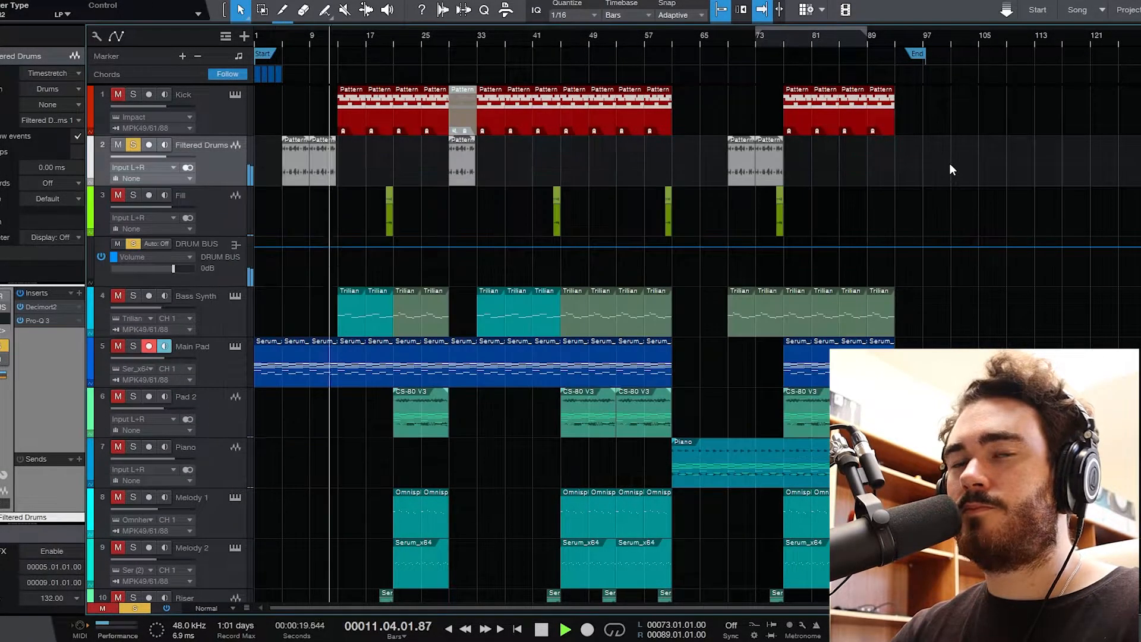
Stop playback, unsolo Filtered Drums and play the arrangement from bar 5
key("space")
key("s")
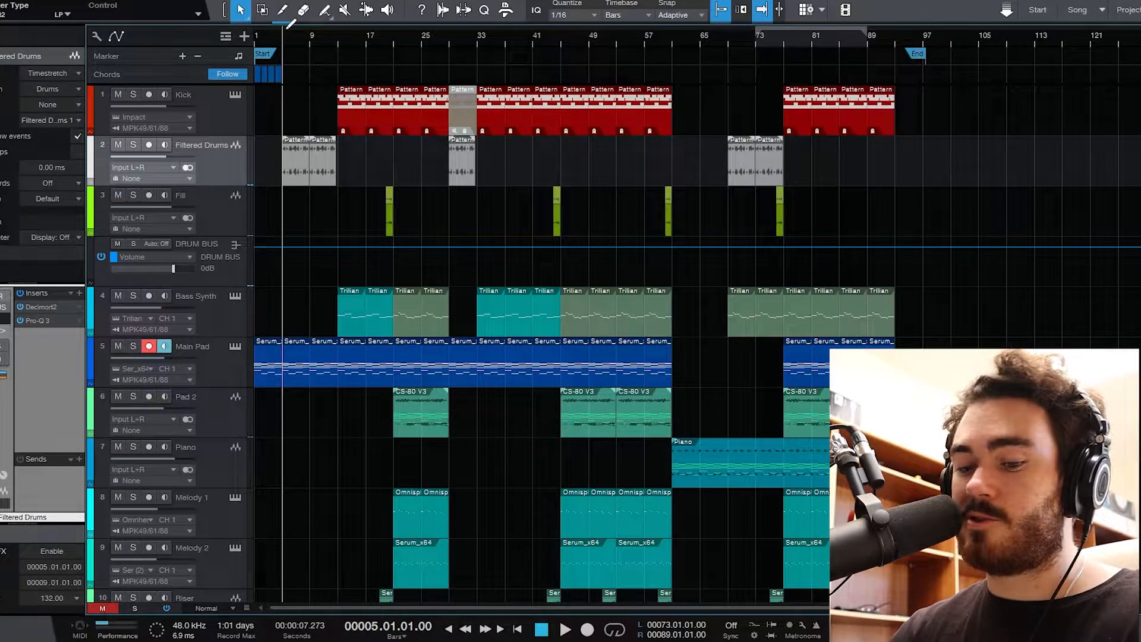
key("space")
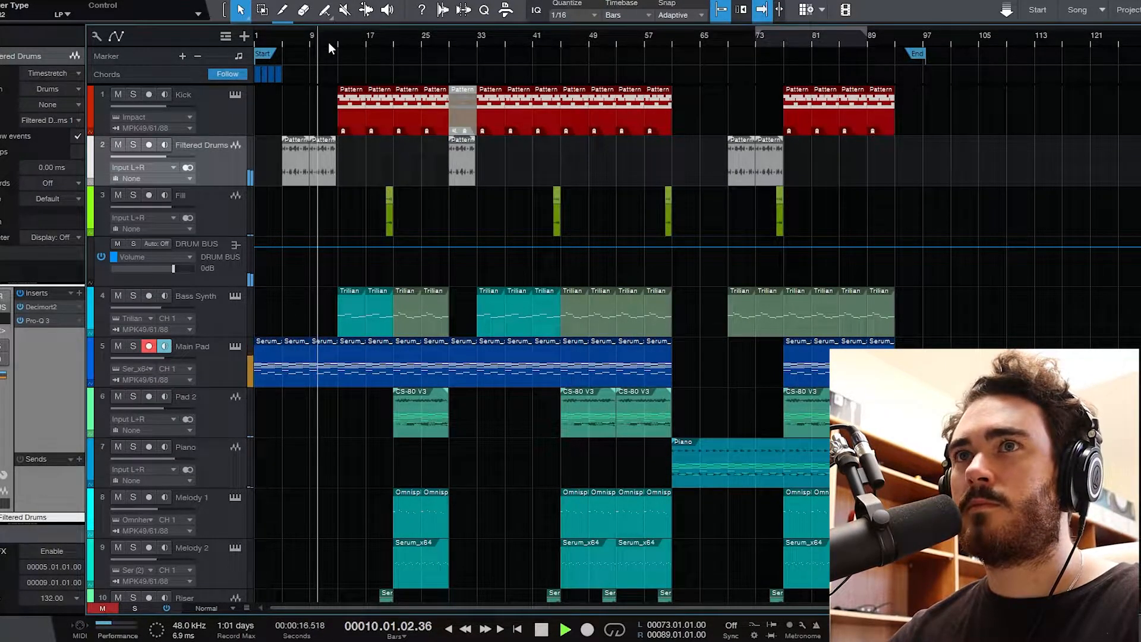
Solo the Bass Synth track with the playhead just before bar 13 and show its first clip in the note editor
scroll(329, 39, "up", 5)
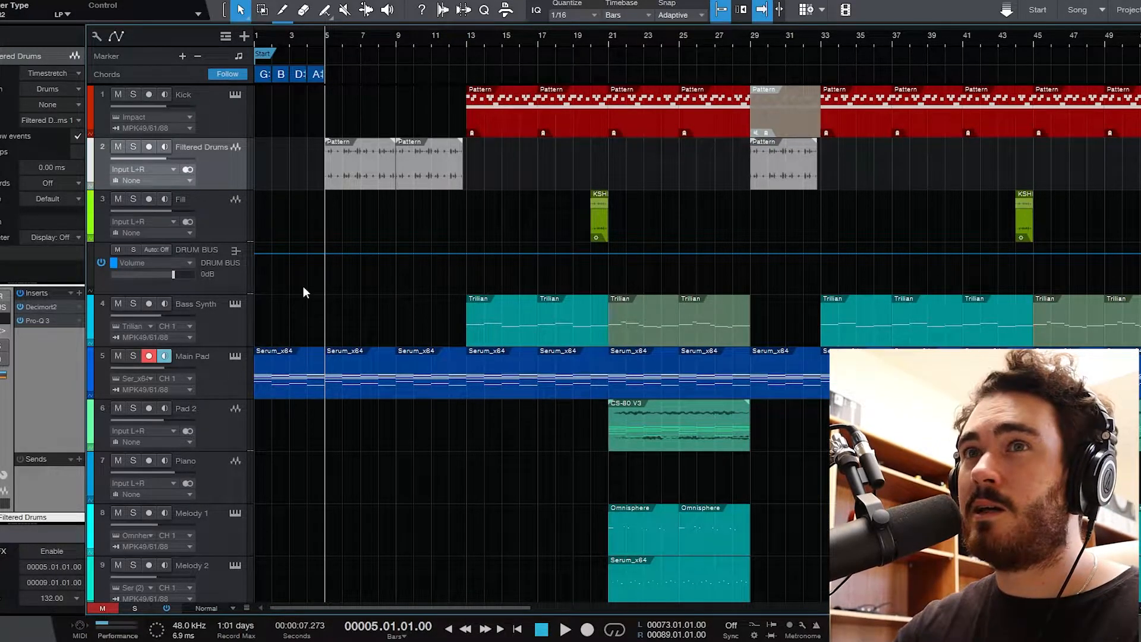
left_click(238, 341)
left_click(460, 37)
key("s")
double_click(486, 324)
left_click_drag(588, 427, 826, 553)
Play the Bass Synth while viewing its Trilian patch, then close the instrument, stop playback and unsolo the track
left_click(239, 305)
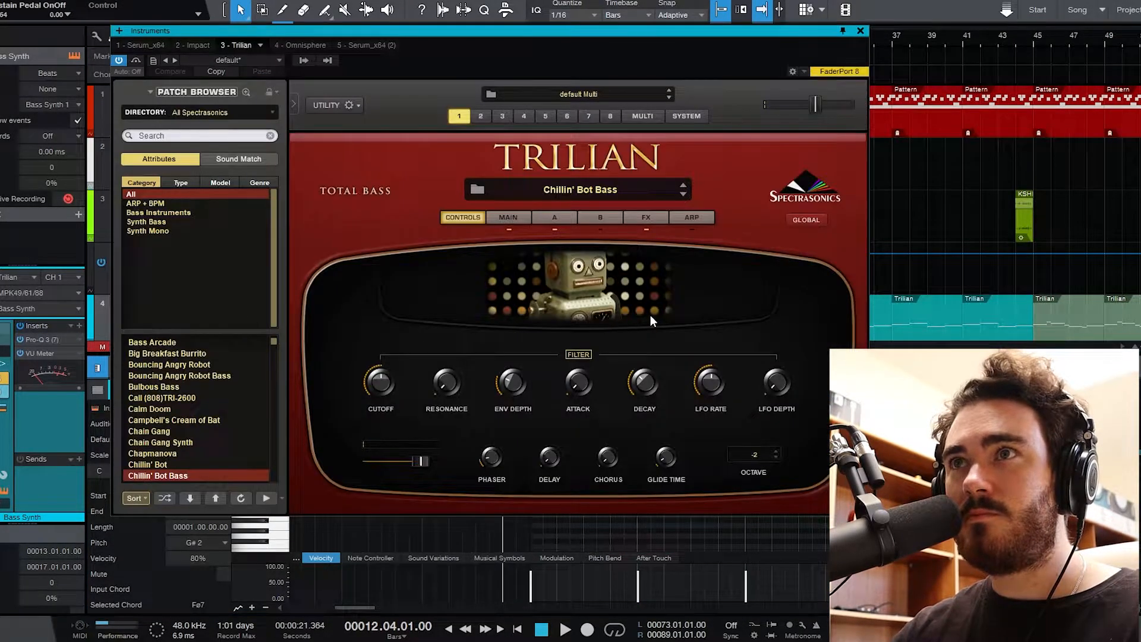
key("space")
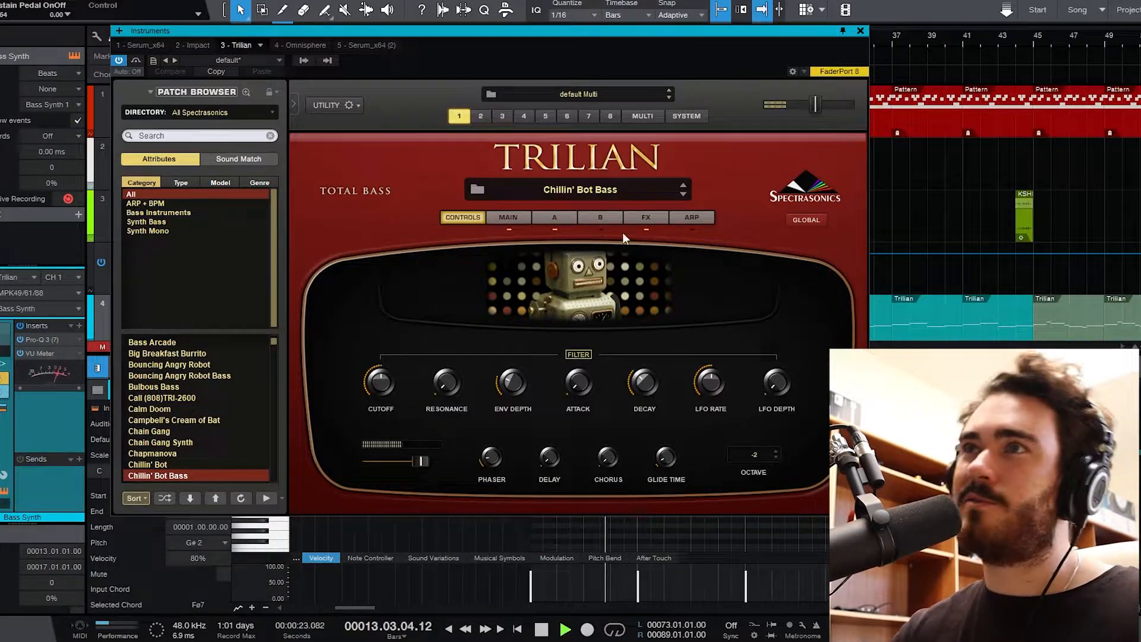
left_click(860, 31)
key("space")
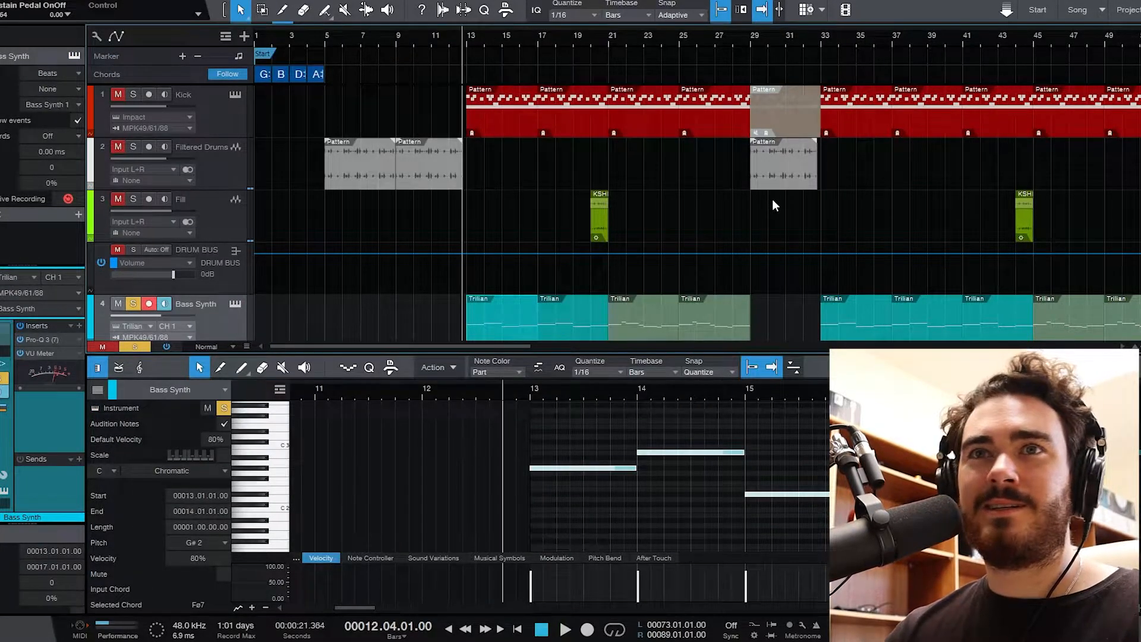
left_click(133, 304)
Examine the low cut in the Bass Synth's Pro-Q 3 insert, then close the plug-in and the note editor
left_click(39, 341)
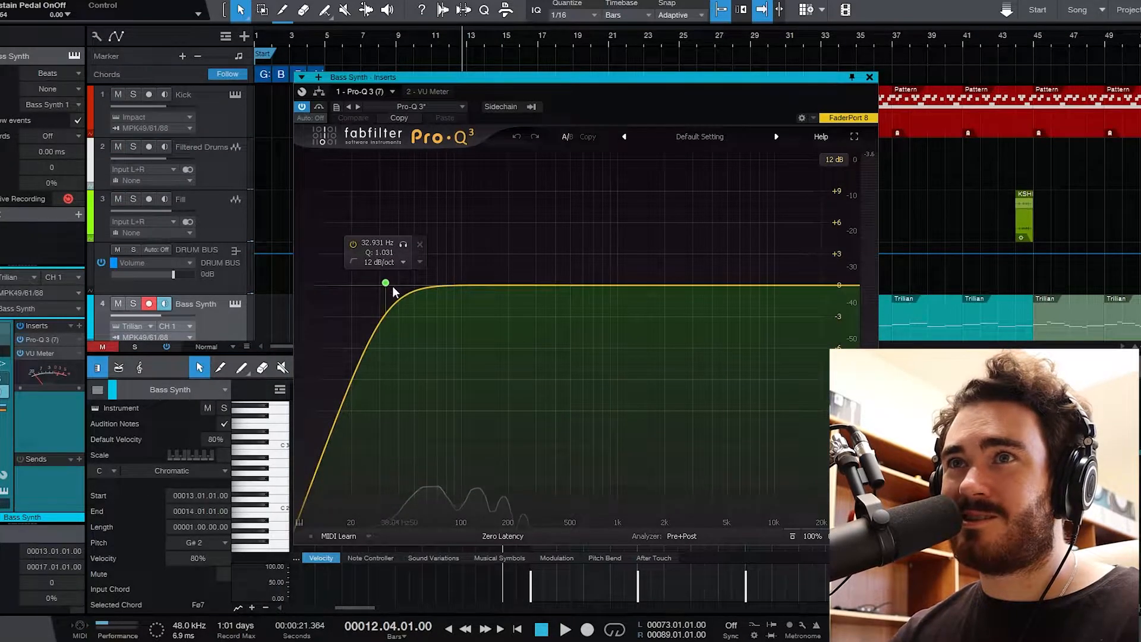
left_click(868, 79)
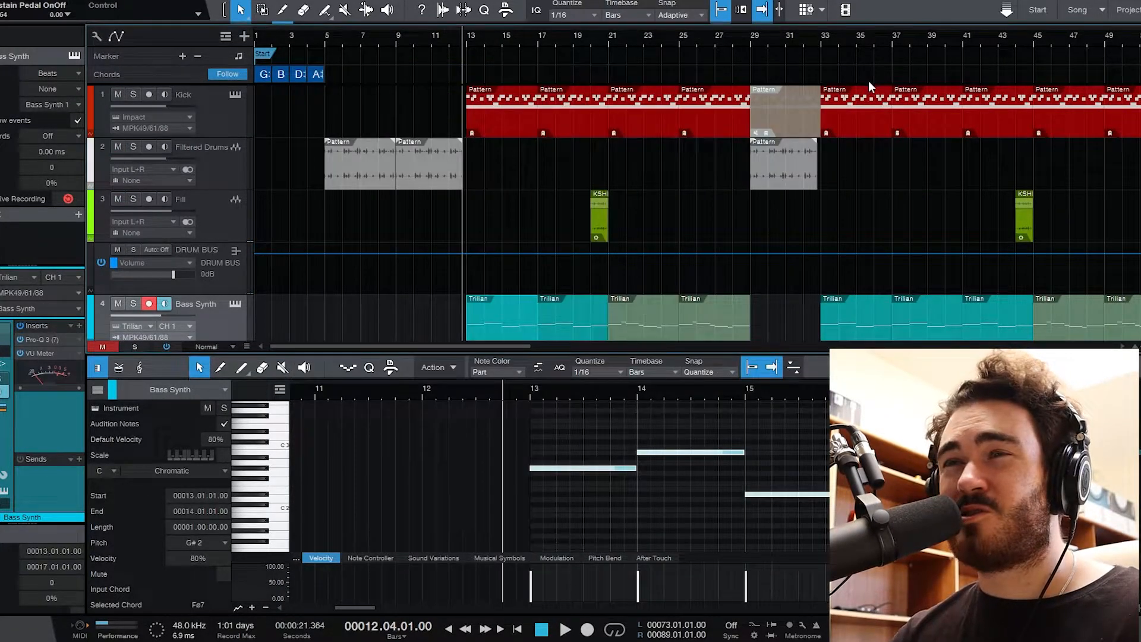
key("F2")
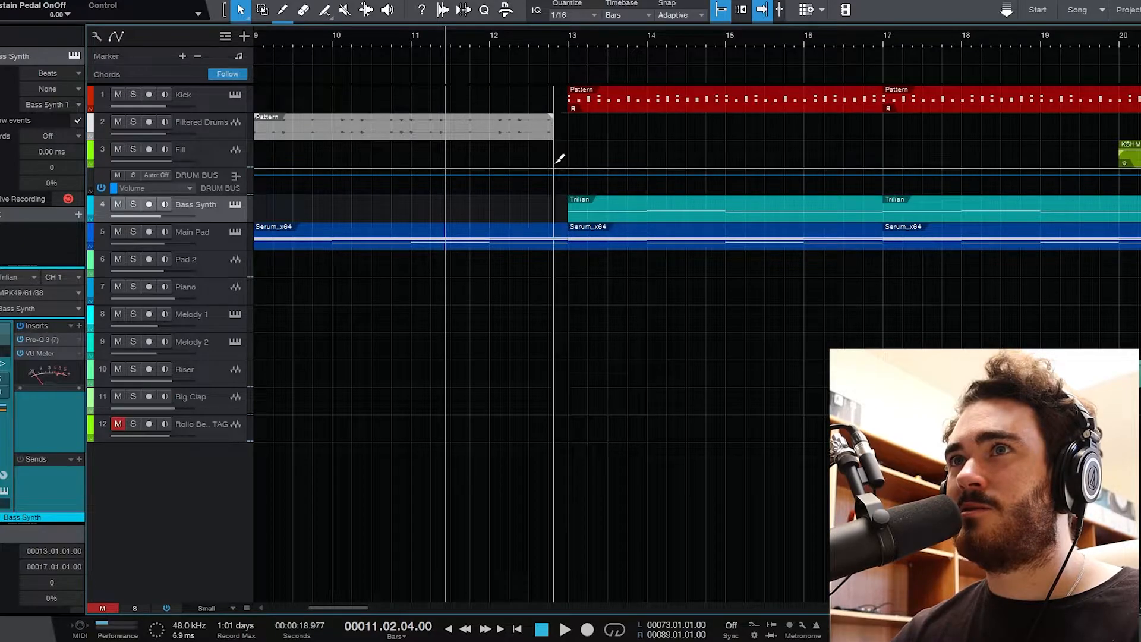
Try extending the end of the second Filtered Drums clip to bar 13 and listen to the transition
scroll(556, 148, "up", 6)
scroll(557, 139, "up", 2)
scroll(559, 139, "left", 3)
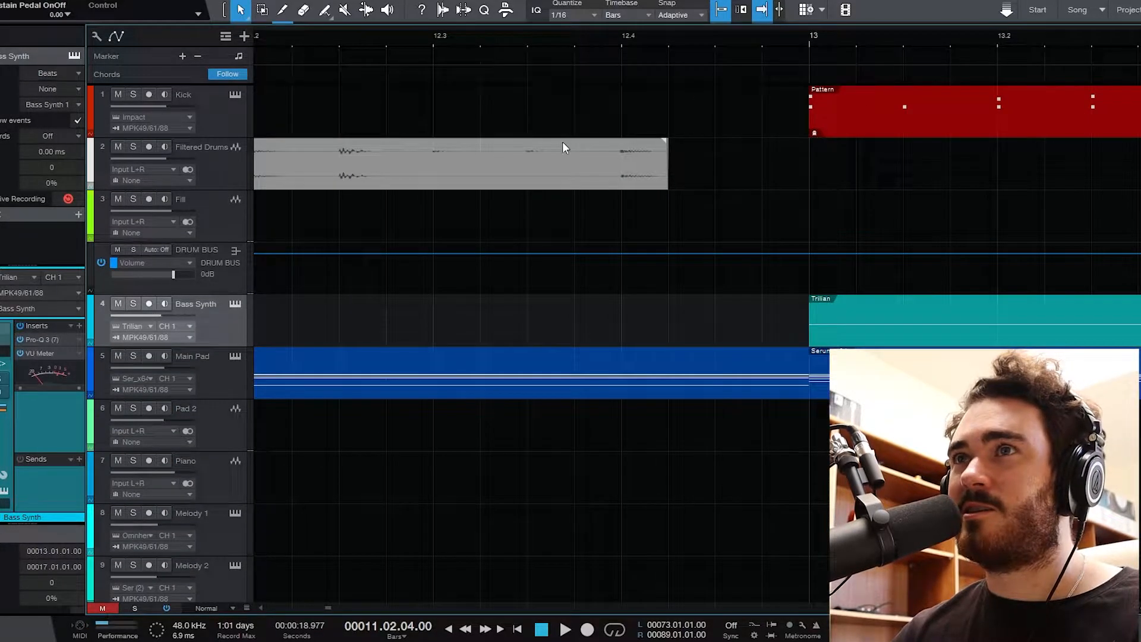
left_click_drag(667, 169, 809, 178)
left_click(698, 45)
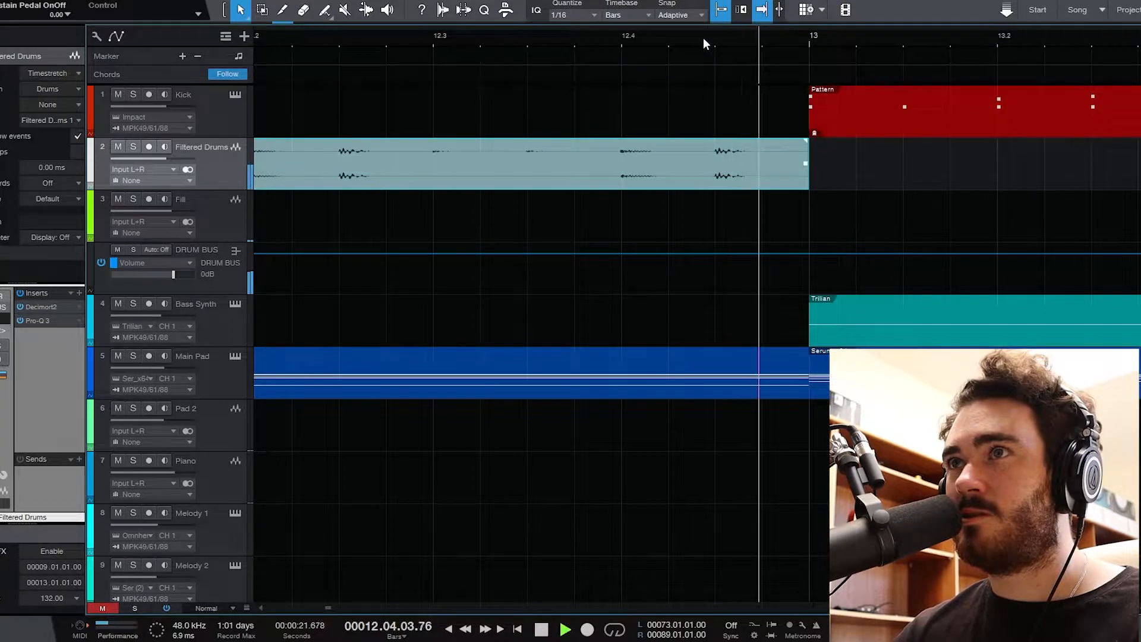
Undo the Filtered Drums clip extension and play the transition from just after bar 12
key("ctrl+z")
scroll(695, 142, "down", 5)
left_click(651, 46)
key("space")
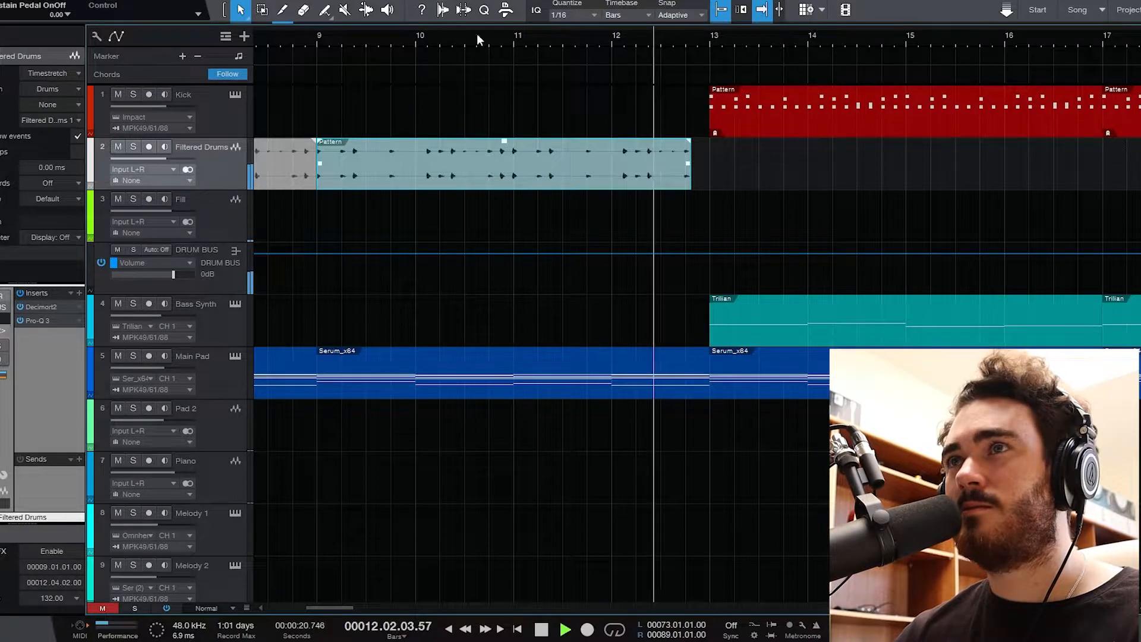
Stop playback, then audition the Fill track's clip in solo from bar 19 beat 4 and unsolo it
key("space")
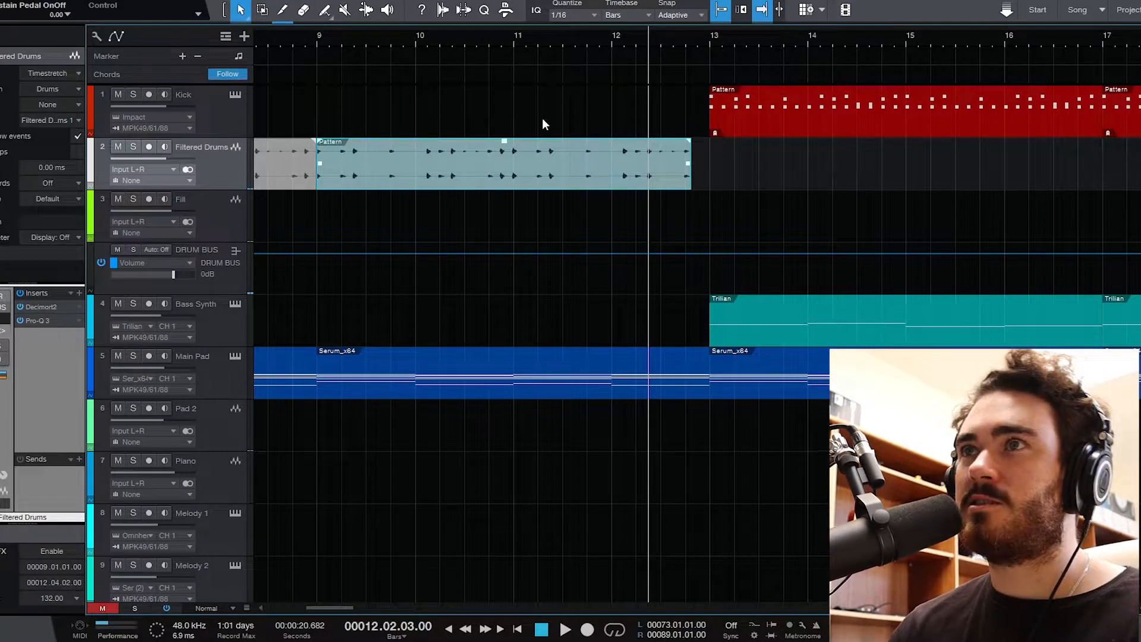
scroll(558, 136, "right", 2)
scroll(767, 238, "down", 5)
scroll(604, 38, "up", 3)
left_click(602, 38)
left_click(625, 227)
key("s")
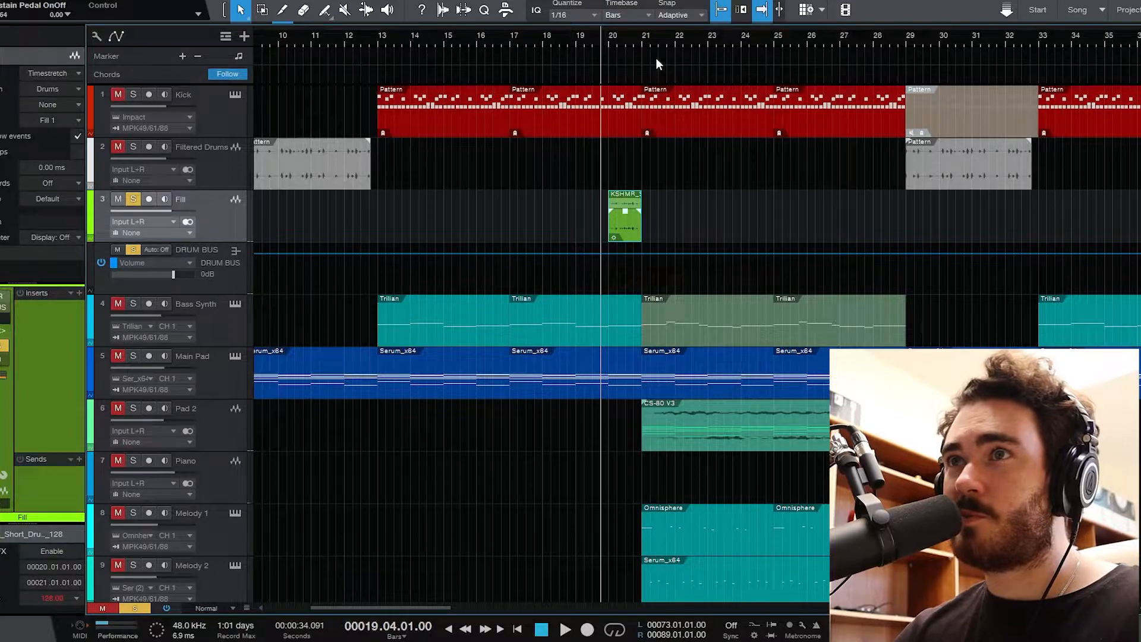
key("space")
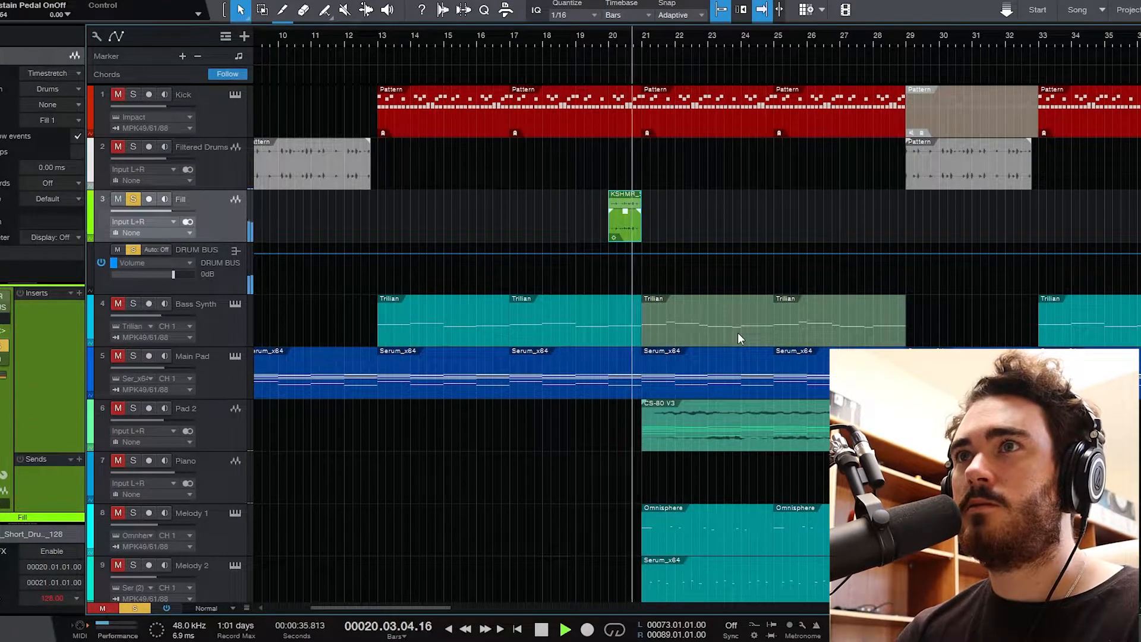
key("space")
key("s")
Audition the Riser track in solo from bar 19 beat 4, then stop playback and unsolo it
scroll(713, 342, "down", 4)
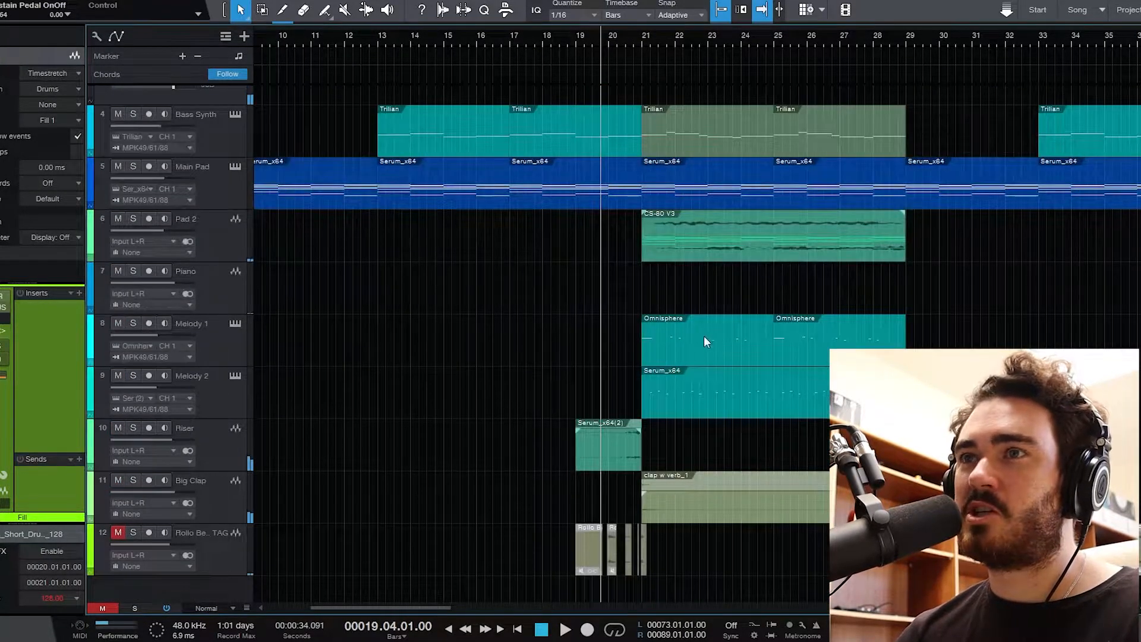
left_click(616, 462)
key("s")
key("space")
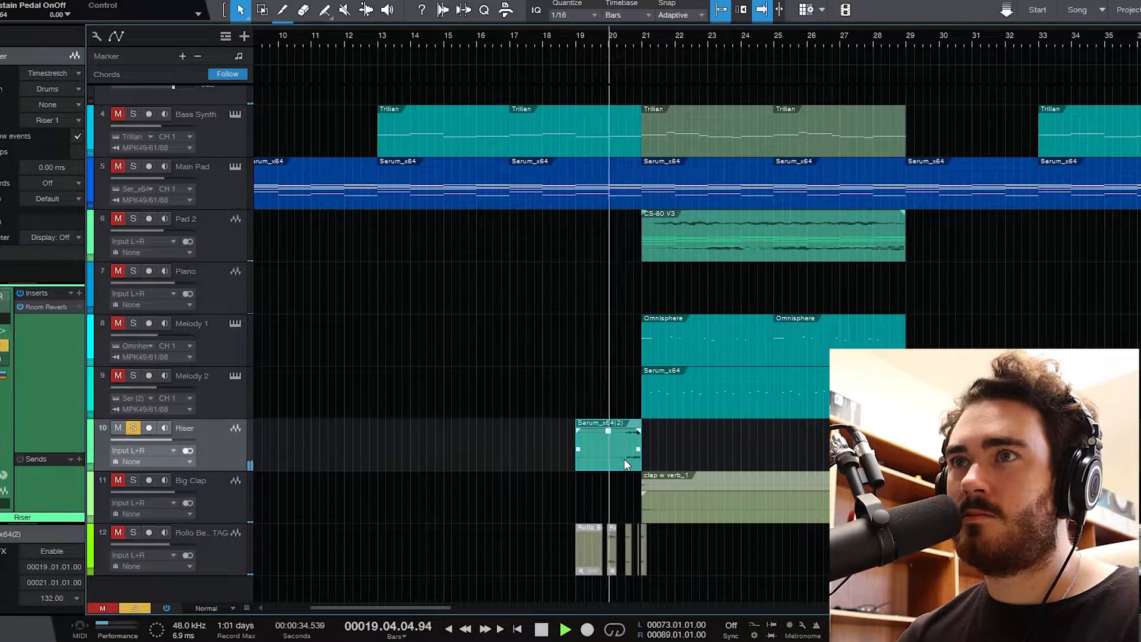
key("space")
key("s")
Audition Melody 2 in solo from bar 21, then stop playback, unsolo the track and disarm its recording
left_click(692, 394)
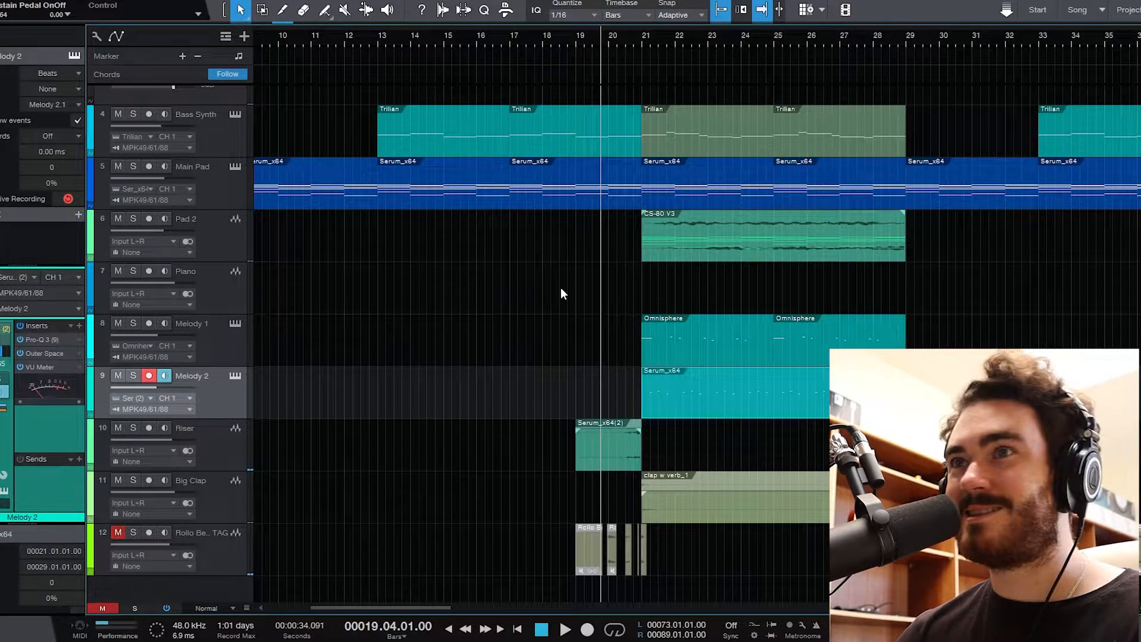
left_click(643, 39)
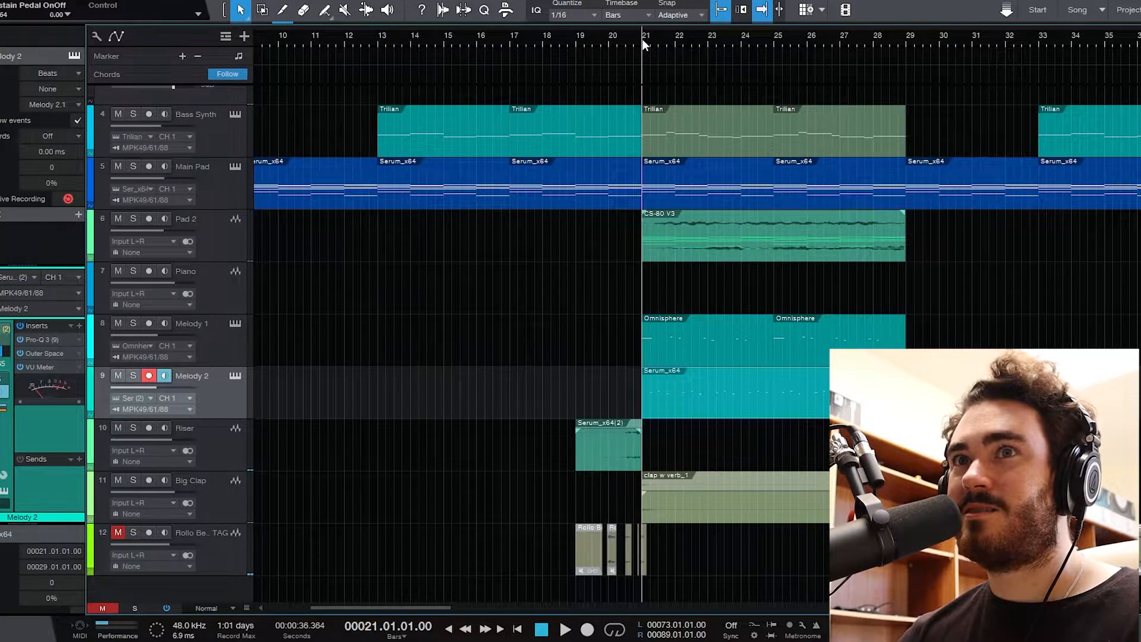
key("s")
key("space")
key("space")
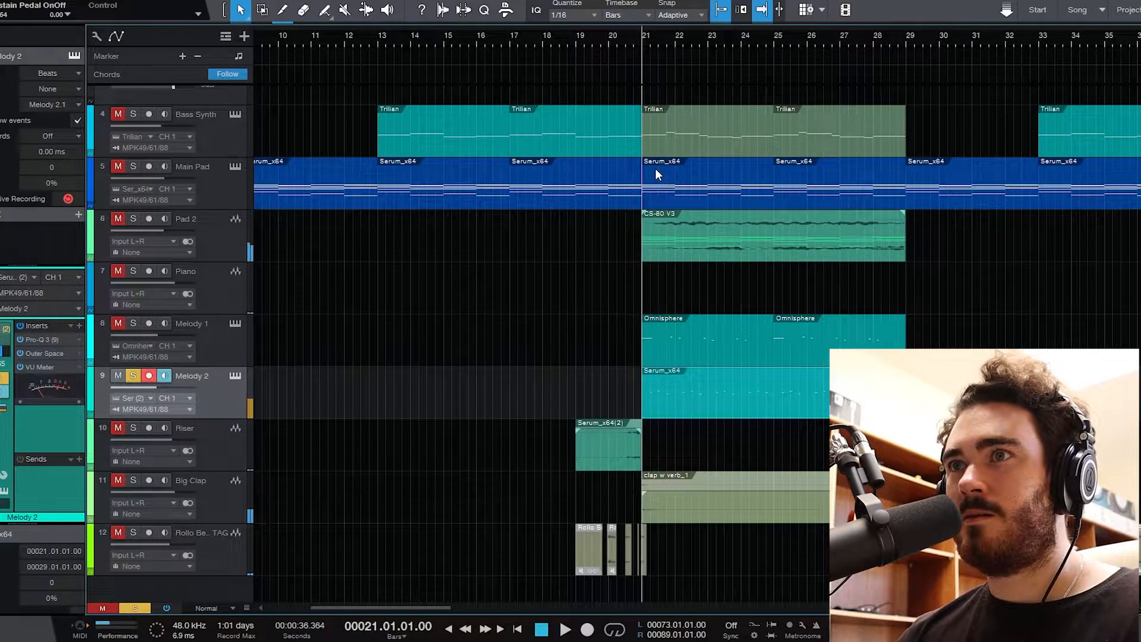
key("s")
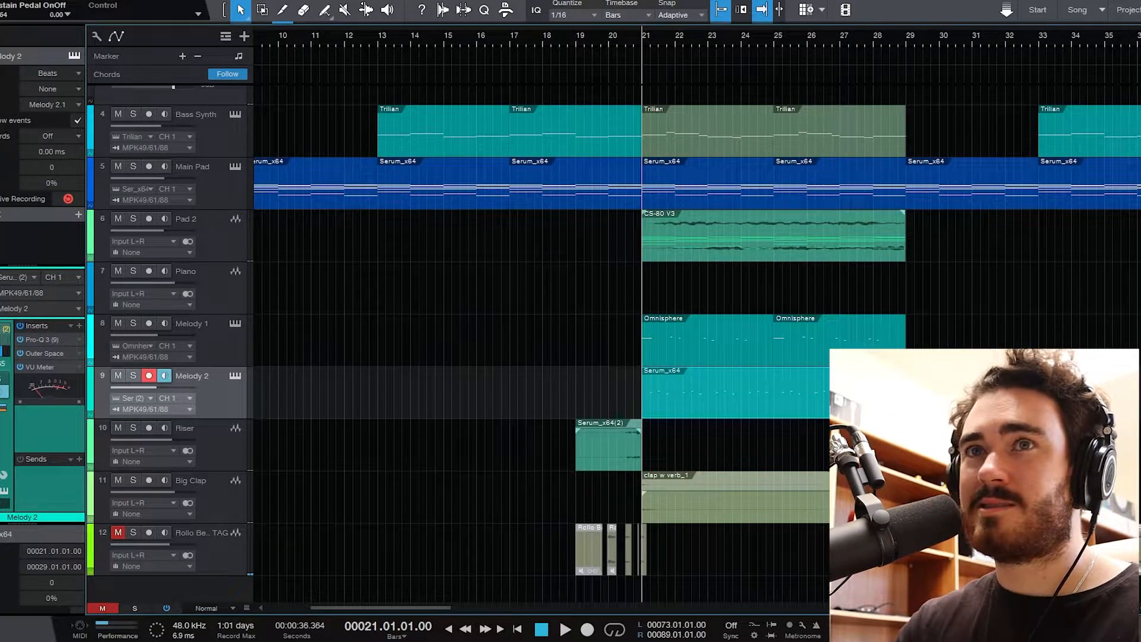
key("r")
Audition the Big Clap track in solo from bar 21, then stop playback and unsolo it
left_click(684, 509)
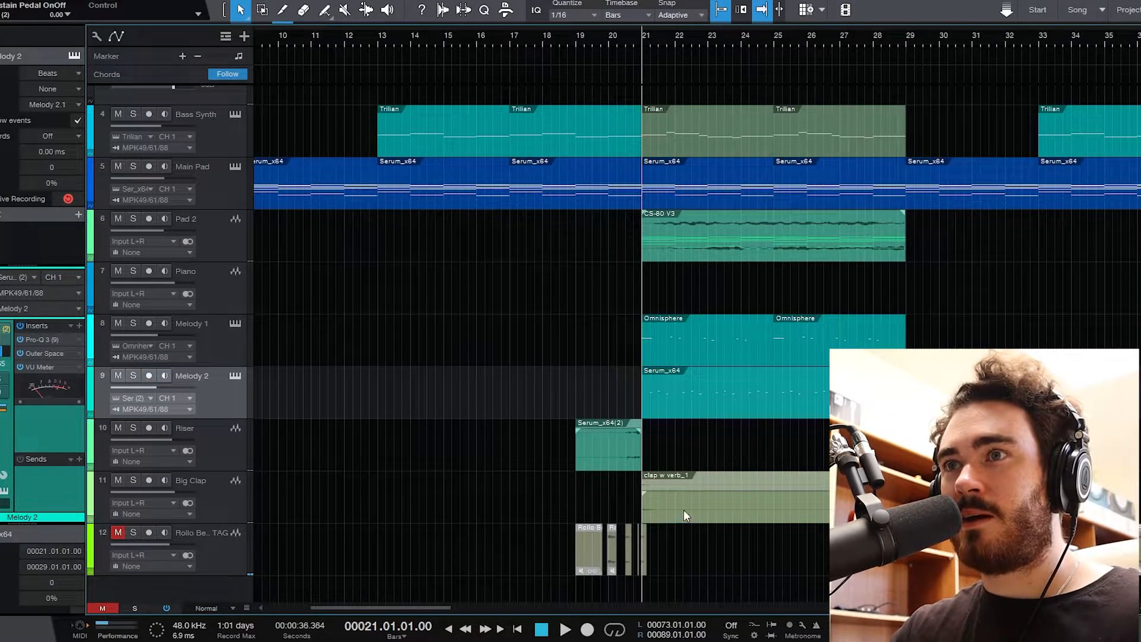
key("s")
key("space")
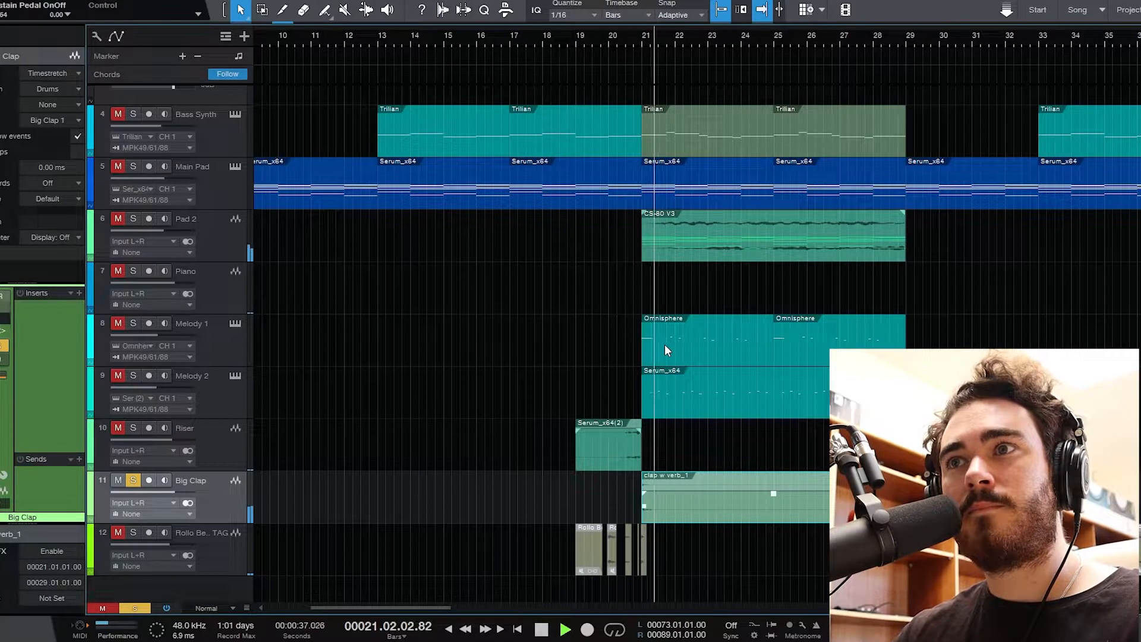
key("space")
key("s")
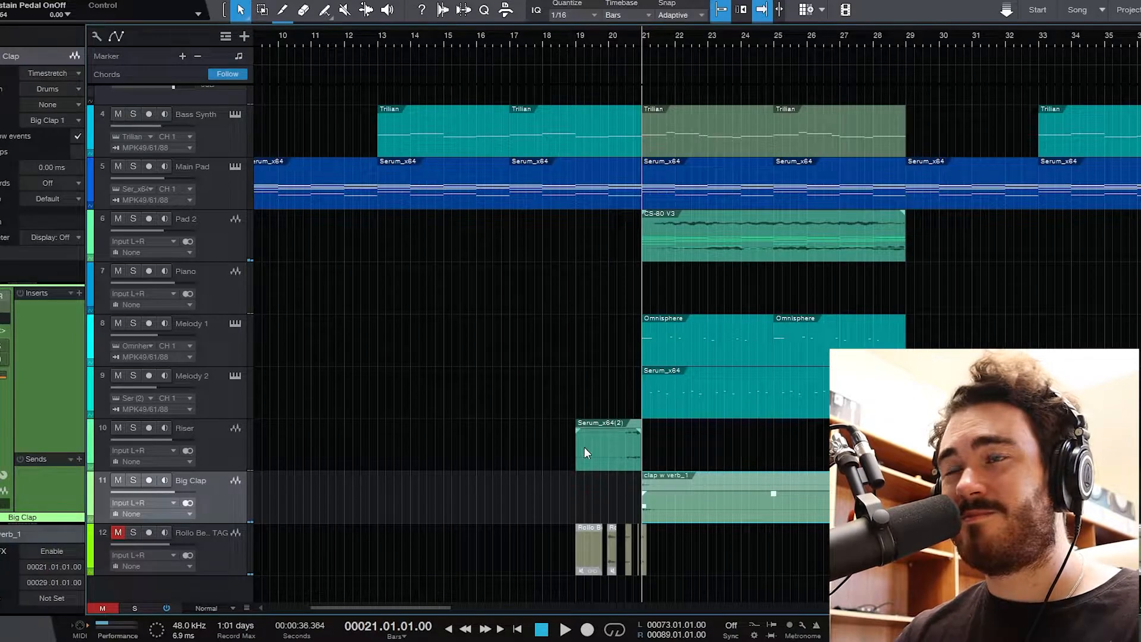
Compare the transition into bar 21 with the Big Clap muted and unmuted, playing from bar 20 beat 2
left_click(122, 482)
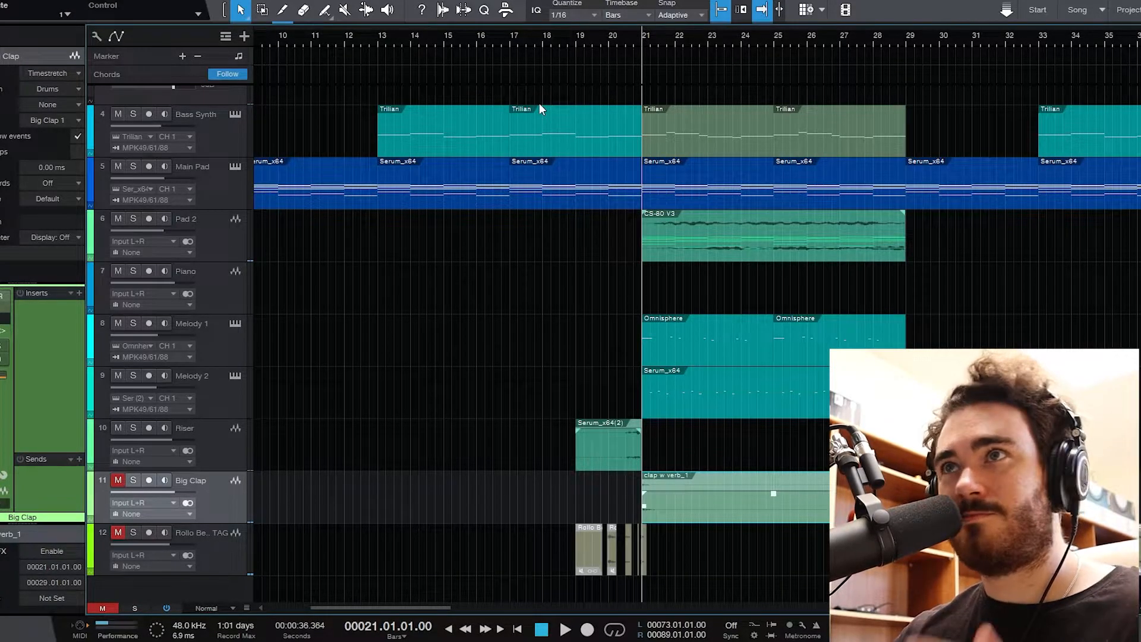
left_click(614, 36)
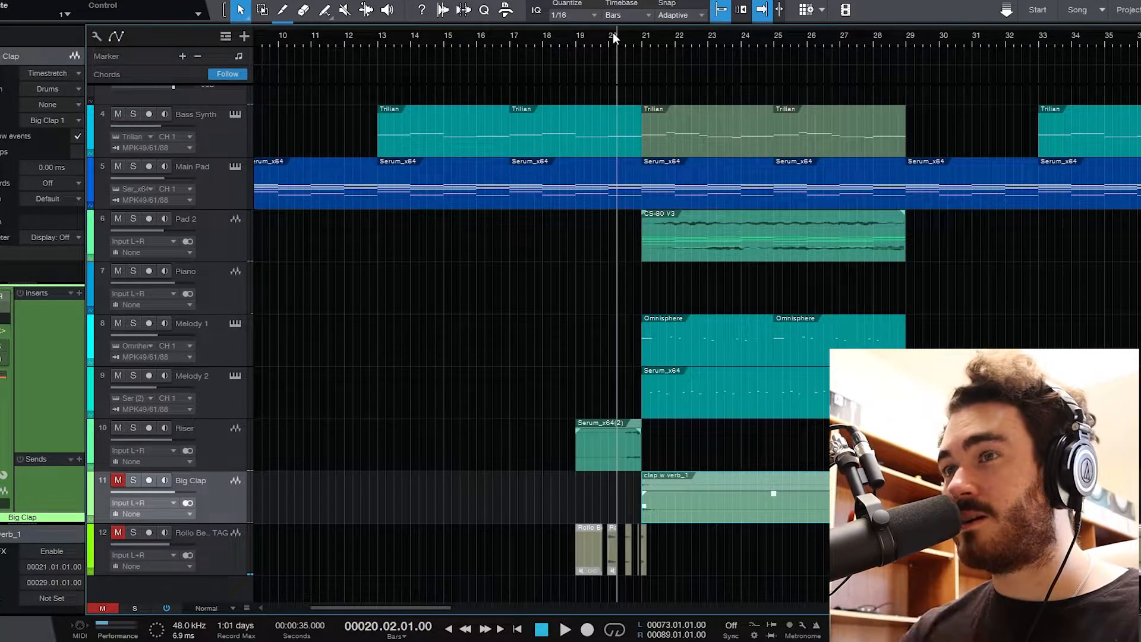
key("space")
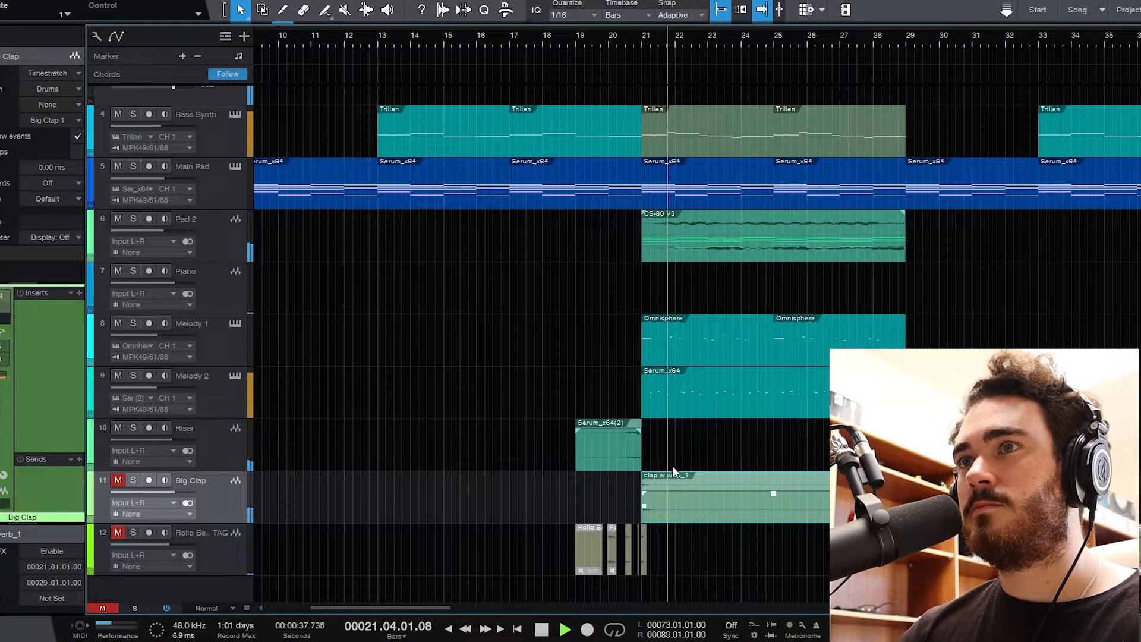
key("space")
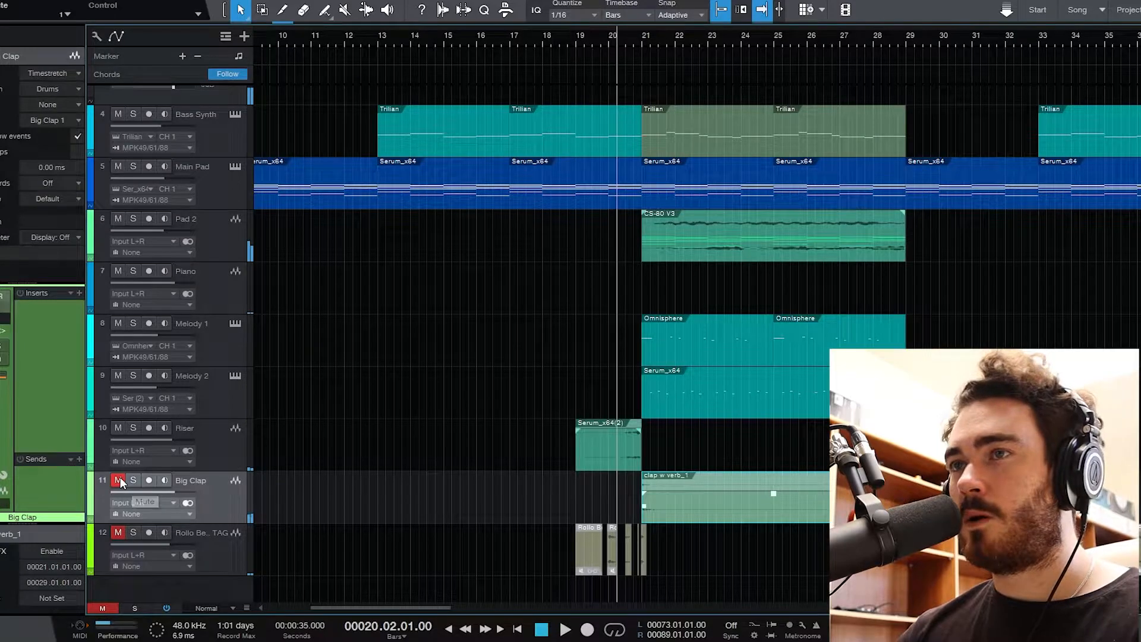
left_click(118, 480)
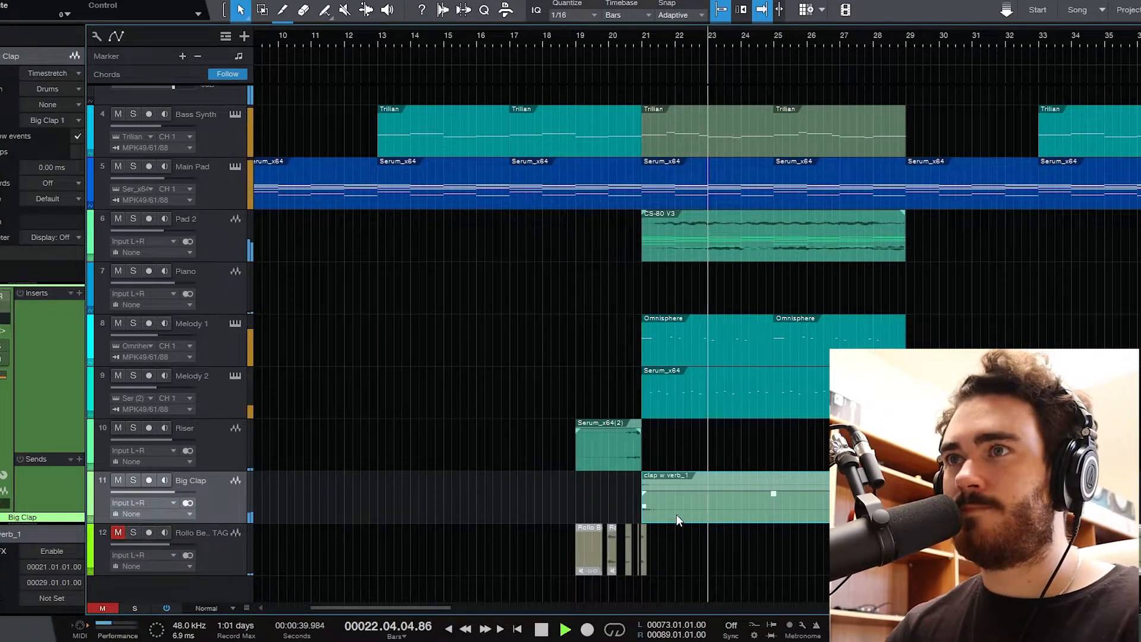
key("space")
Examine the Kick's drum pattern at bar 21 and its Impact XT sample pads, then close the instrument and editor
scroll(793, 429, "up", 3)
scroll(791, 392, "up", 2)
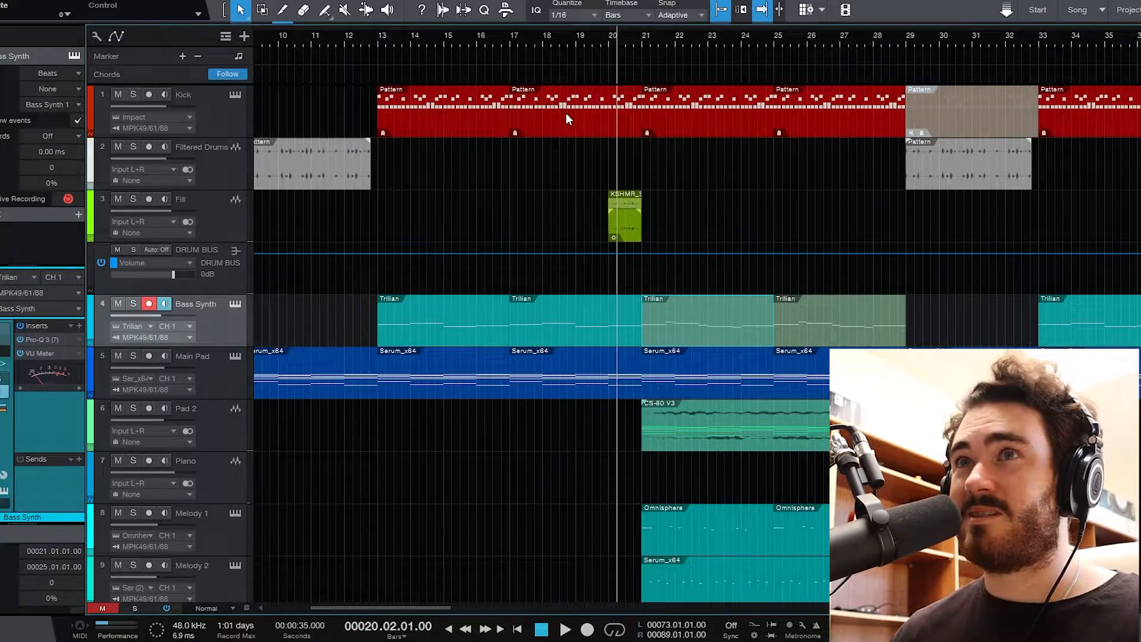
double_click(696, 128)
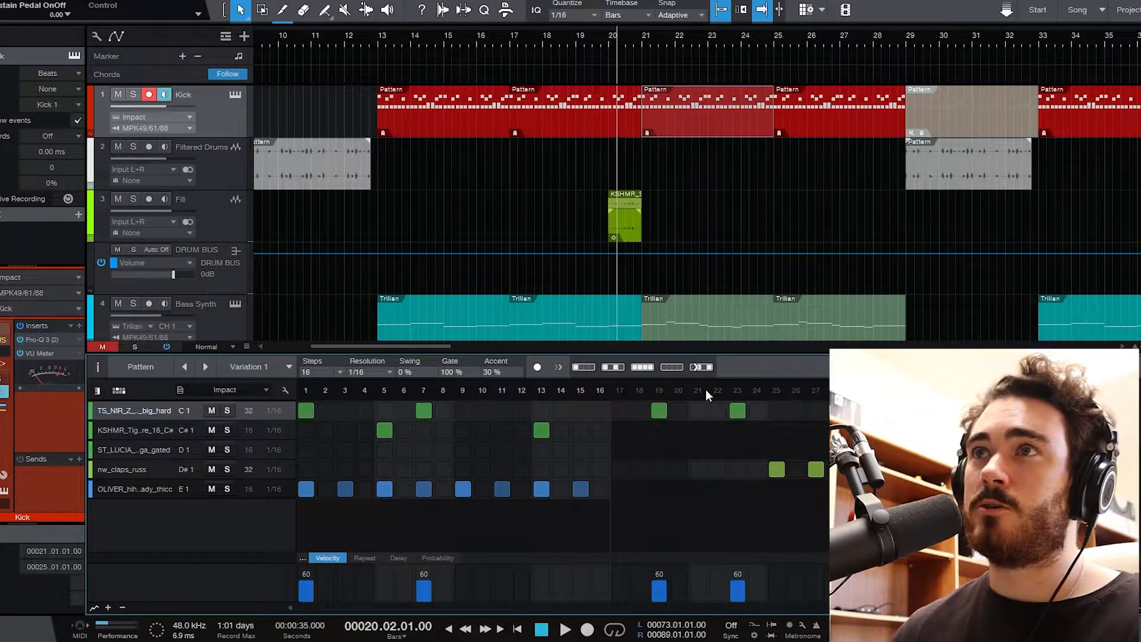
key("F2")
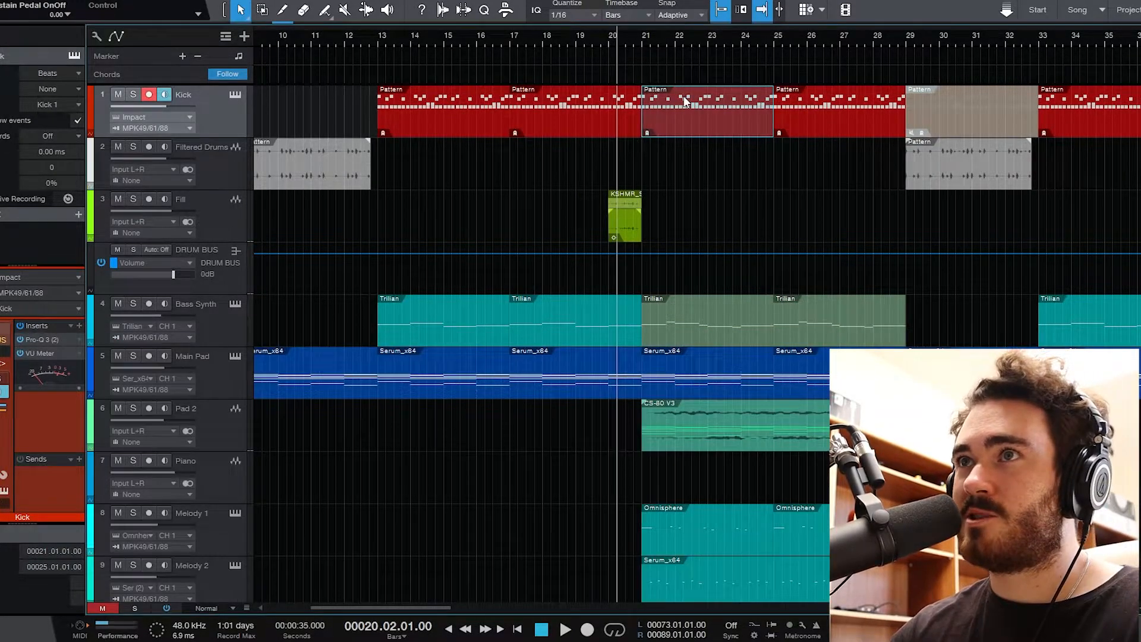
key("F2")
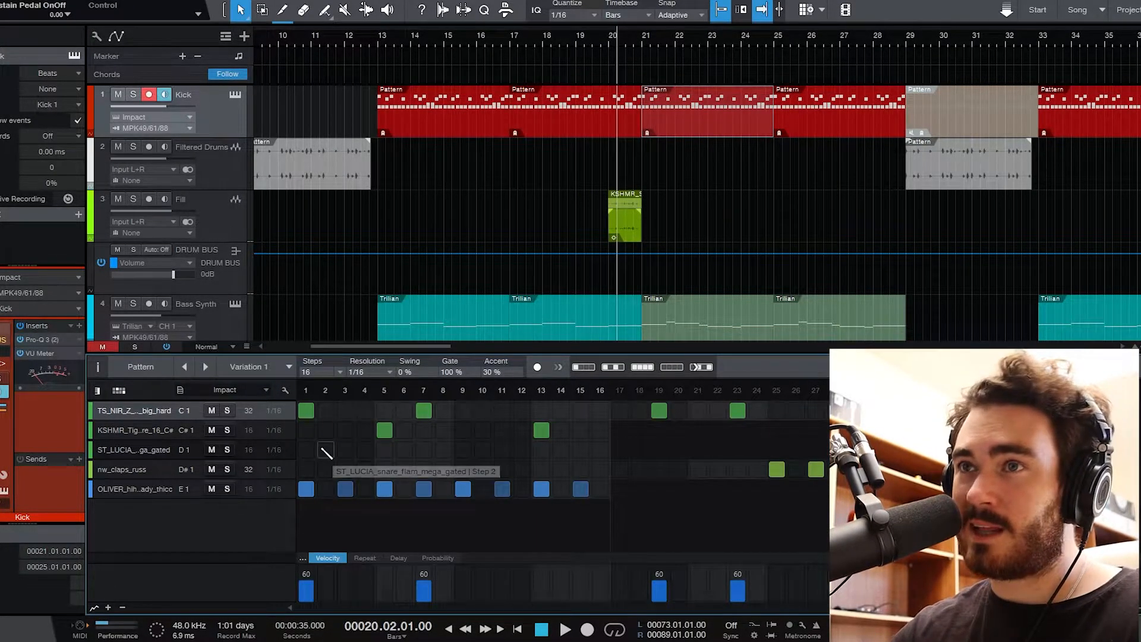
left_click(238, 95)
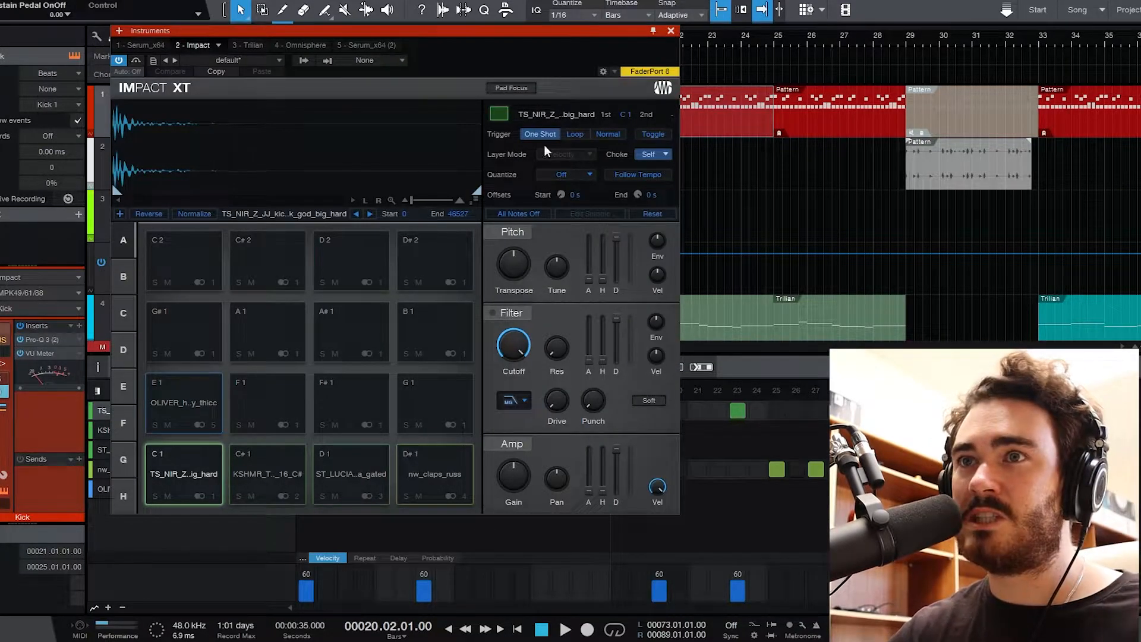
left_click(670, 31)
key("F2")
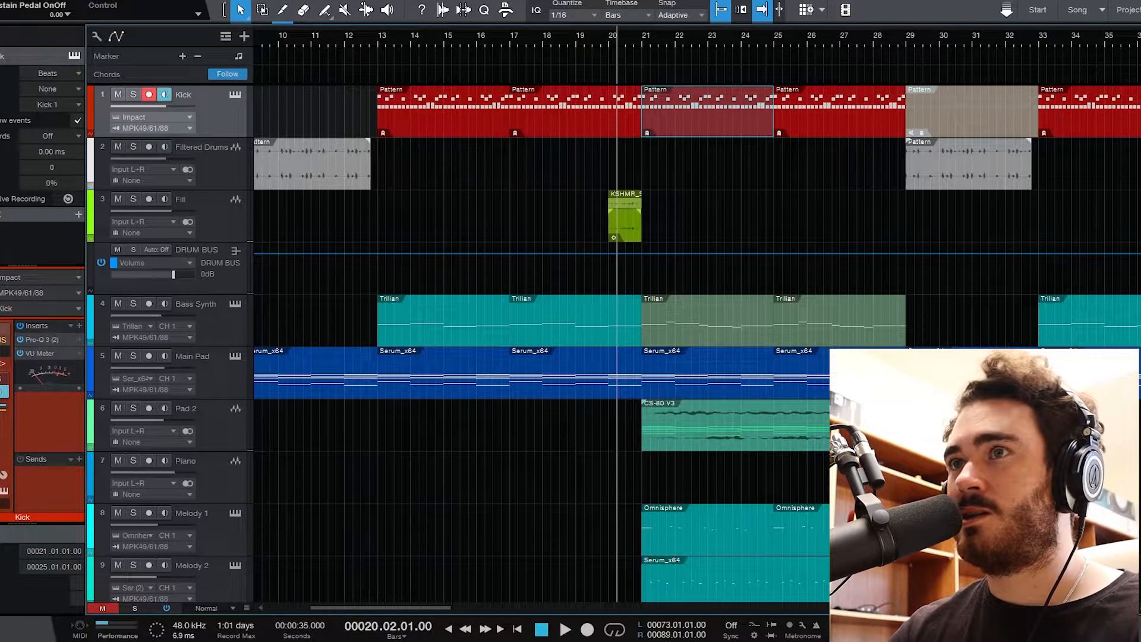
left_click(882, 273)
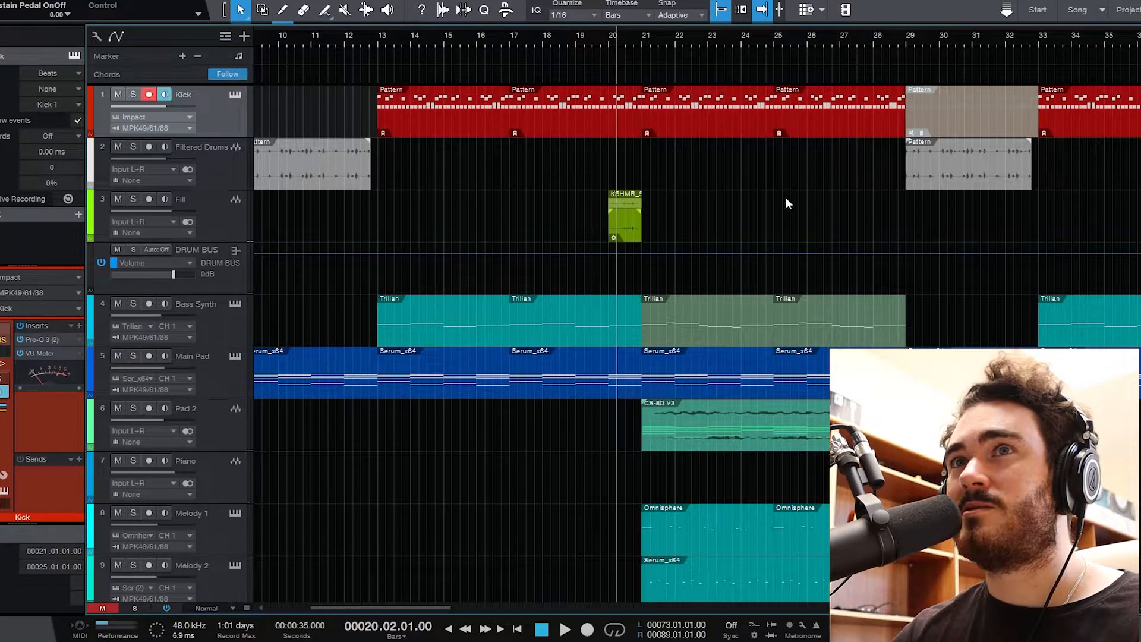
Play the Bass Synth in solo from bar 21 while viewing its notes, then stop playback and close the note editor
scroll(786, 197, "down", 3)
double_click(715, 183)
scroll(506, 405, "left", 5)
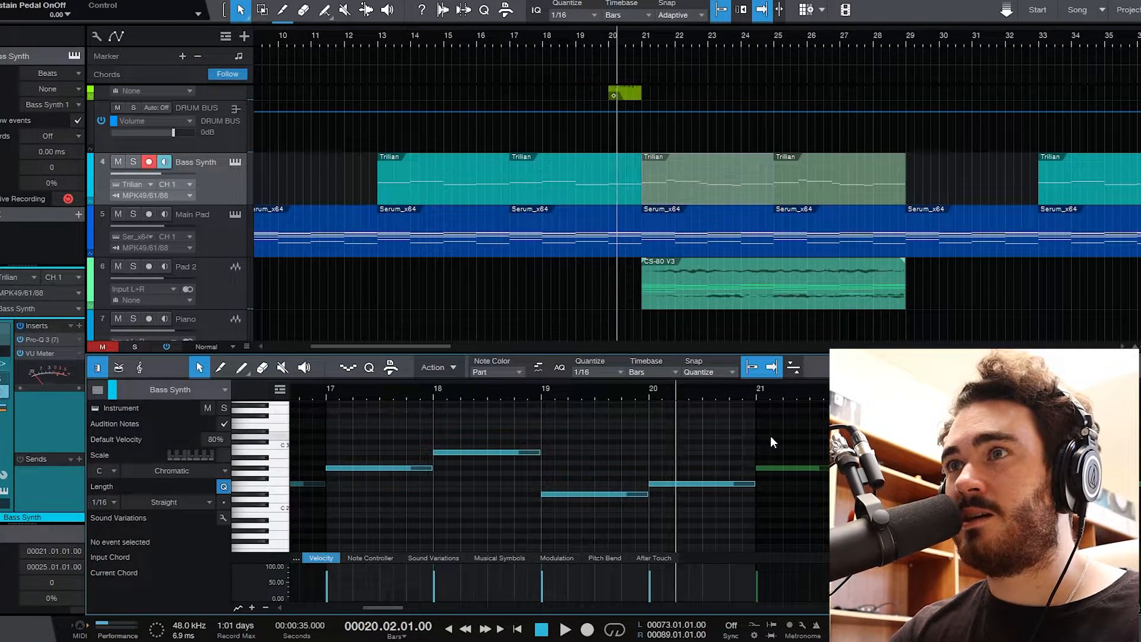
left_click(755, 392)
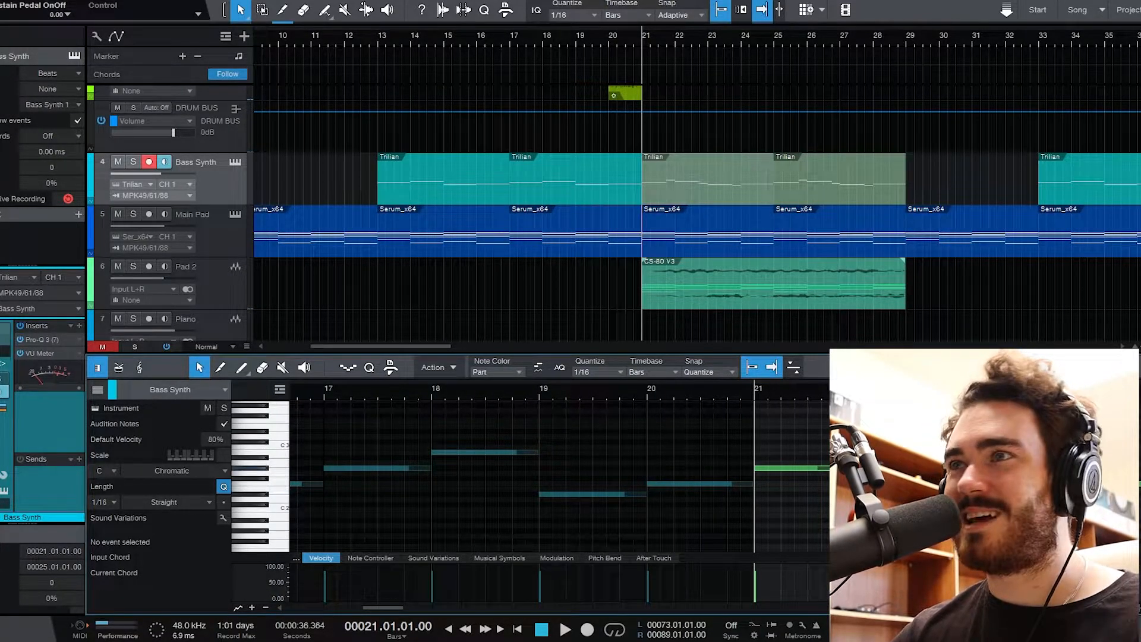
key("space")
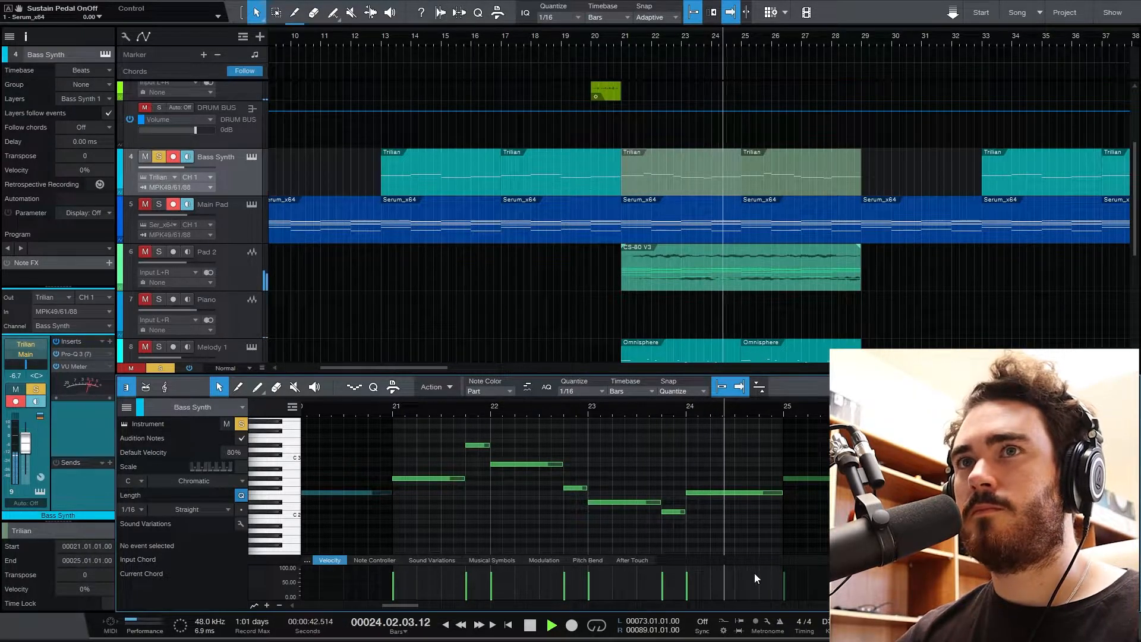
key("space")
key("F2")
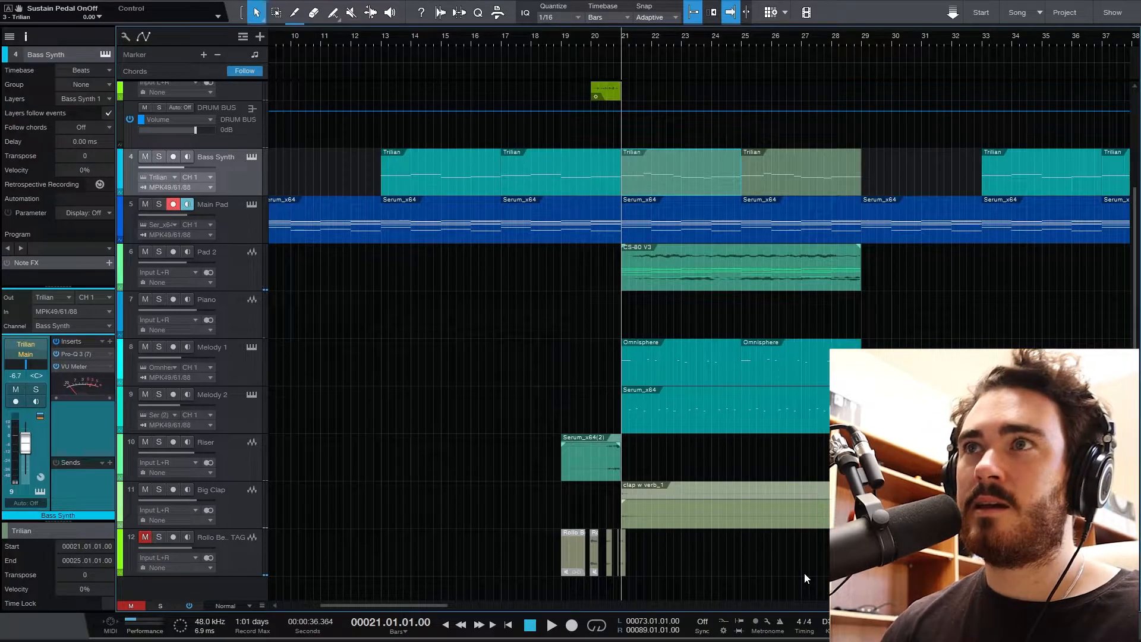
Audition the Pad 2 track's CS-80 V3 clip in solo from bar 21, then stop playback and unsolo it
key("Down")
key("Down")
key("s")
left_click(246, 213)
left_click(683, 273)
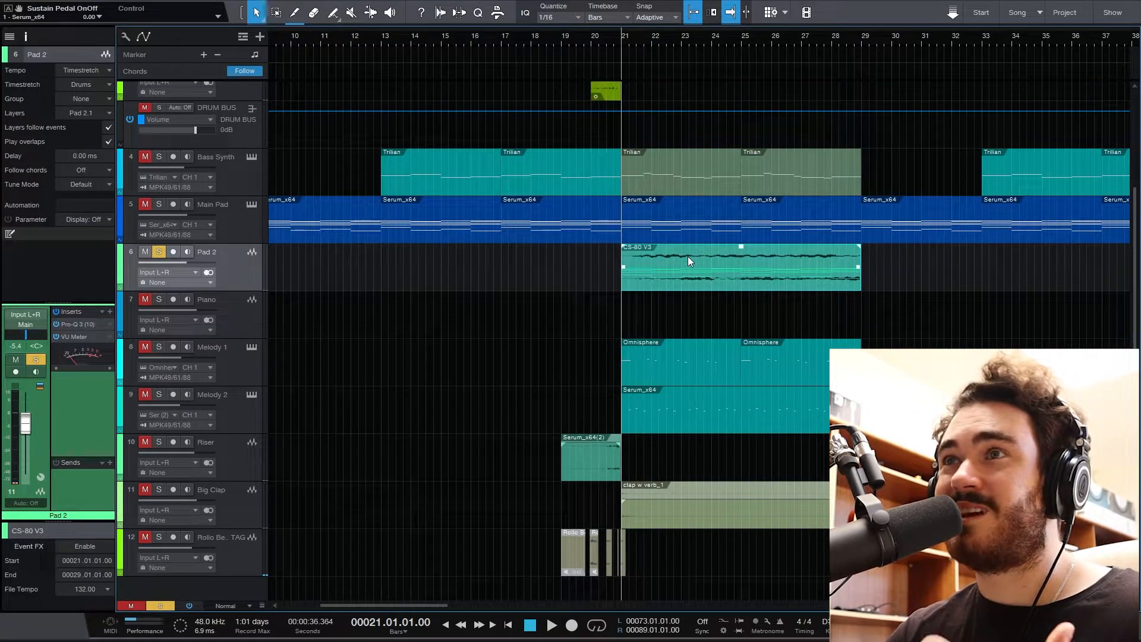
key("space")
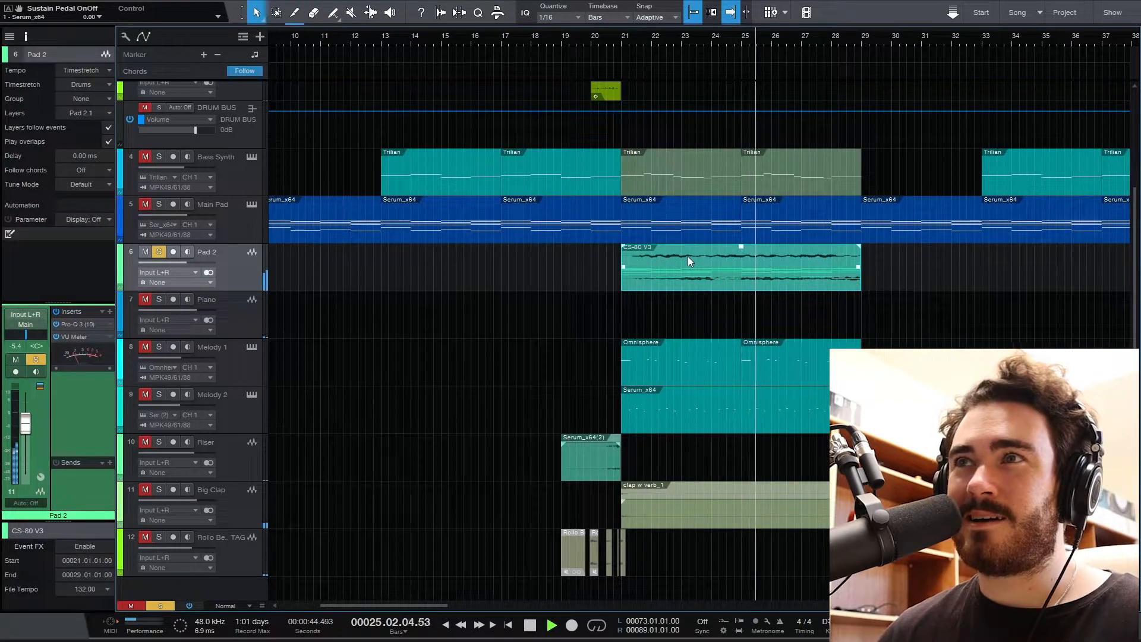
key("space")
key("s")
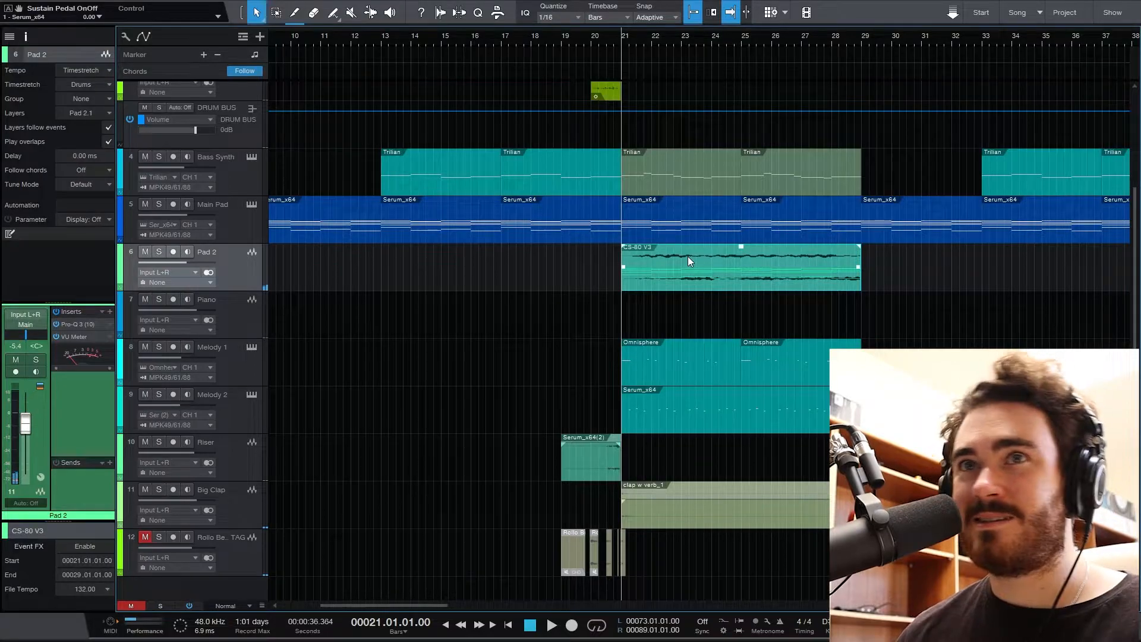
Audition the Melody 1 track in solo from bar 21, then stop playback and unsolo it
key("Down")
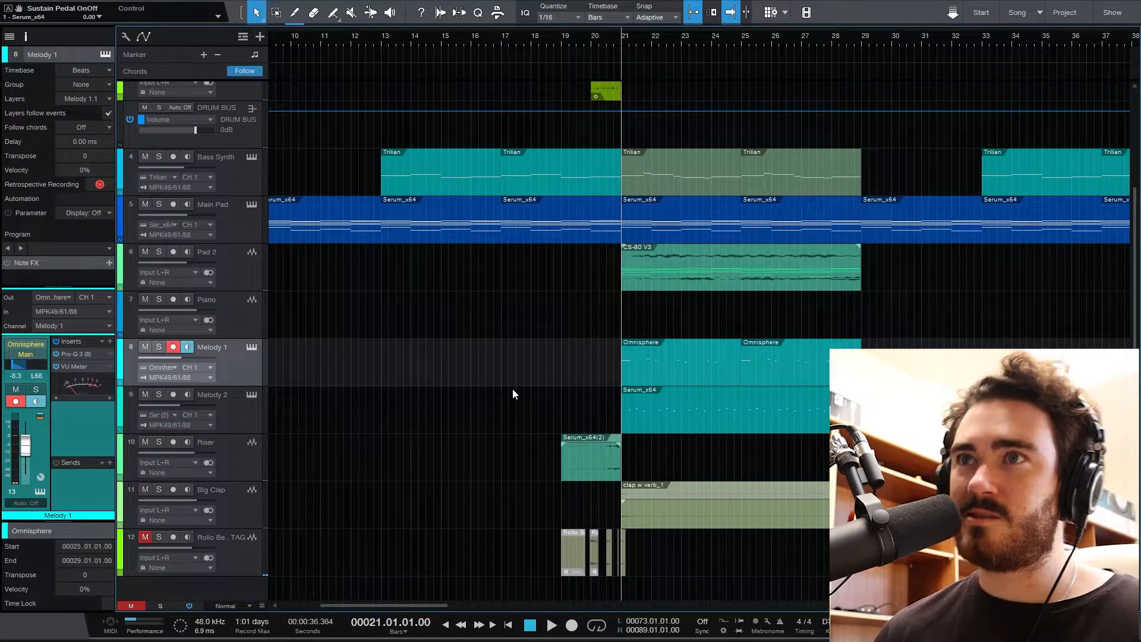
key("s")
key("r")
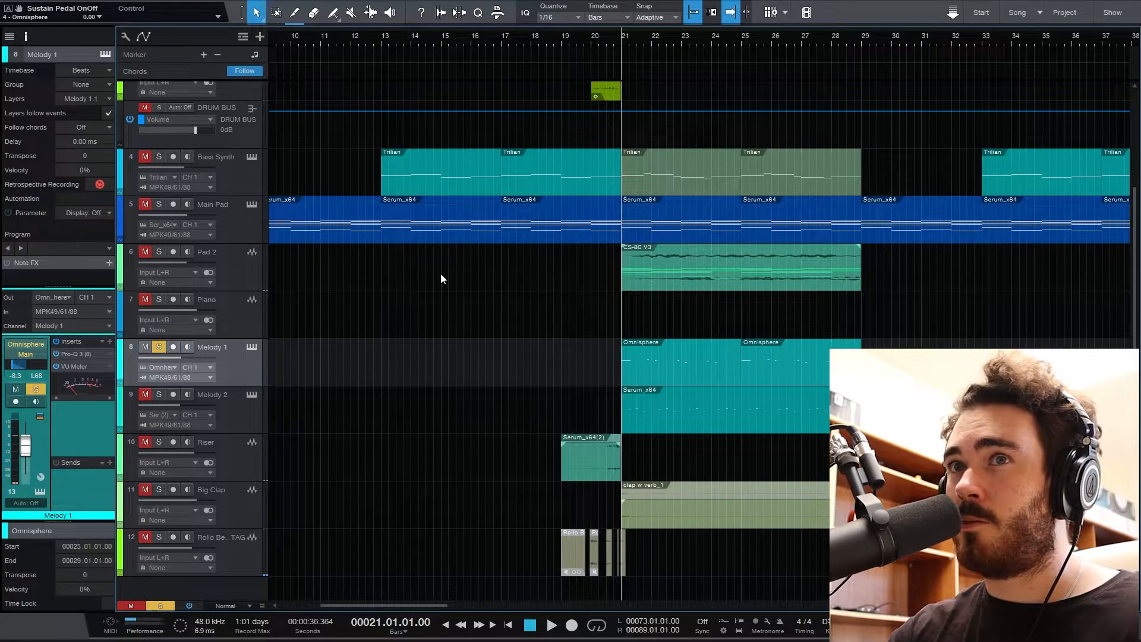
key("space")
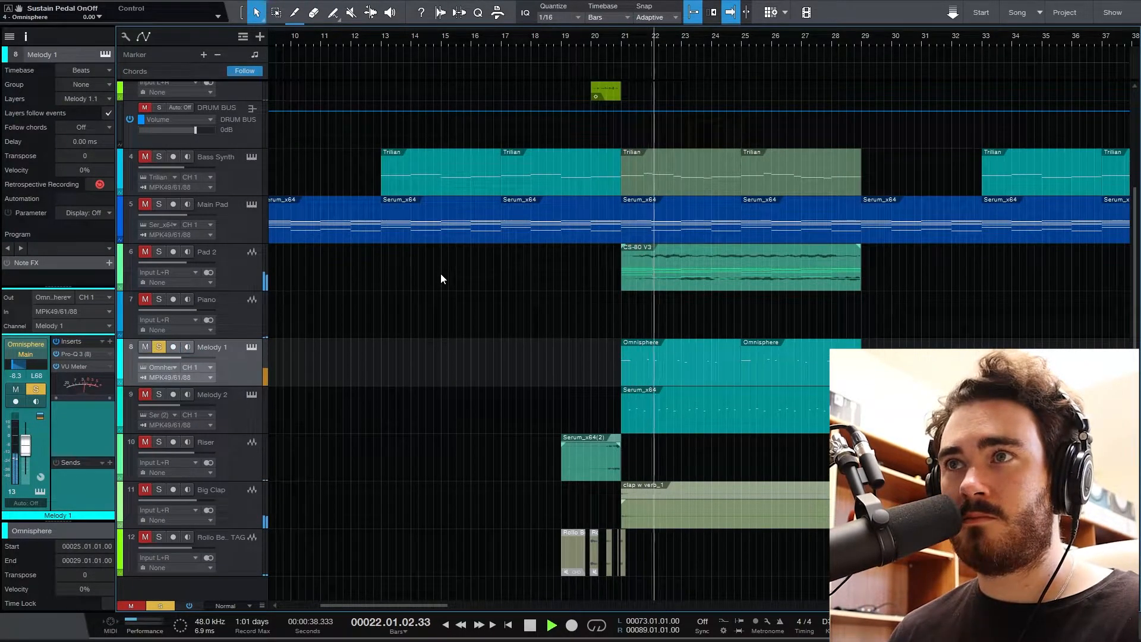
scroll(446, 269, "right", 3)
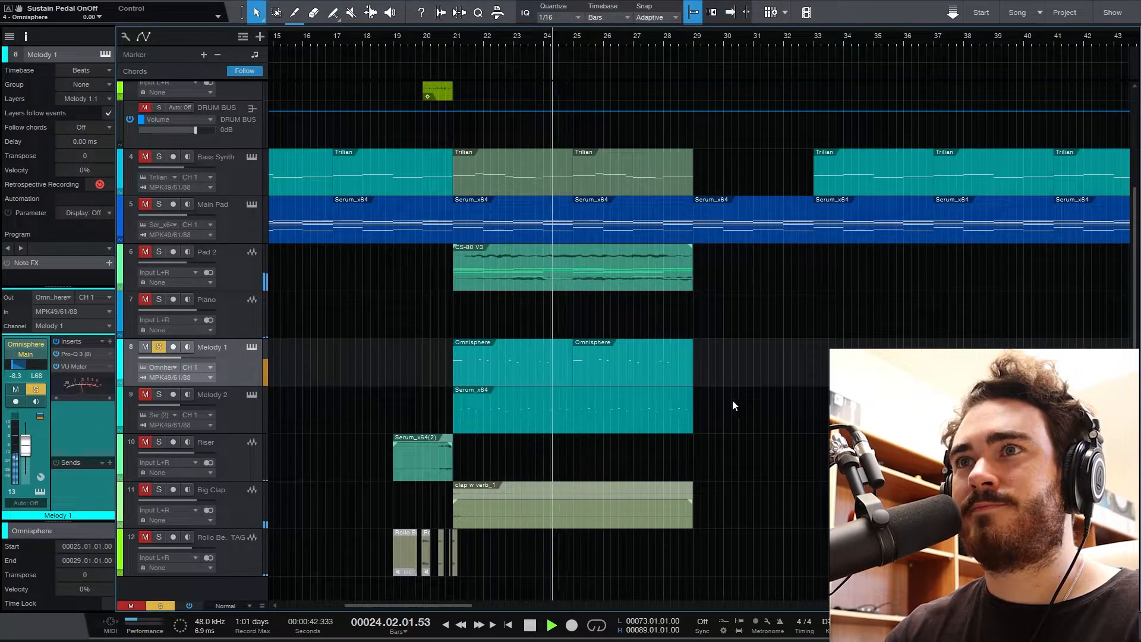
key("space")
key("s")
Play Melody 2 in solo from bar 21 while viewing its Serum instrument, then close the instrument and stop playback
left_click(230, 412)
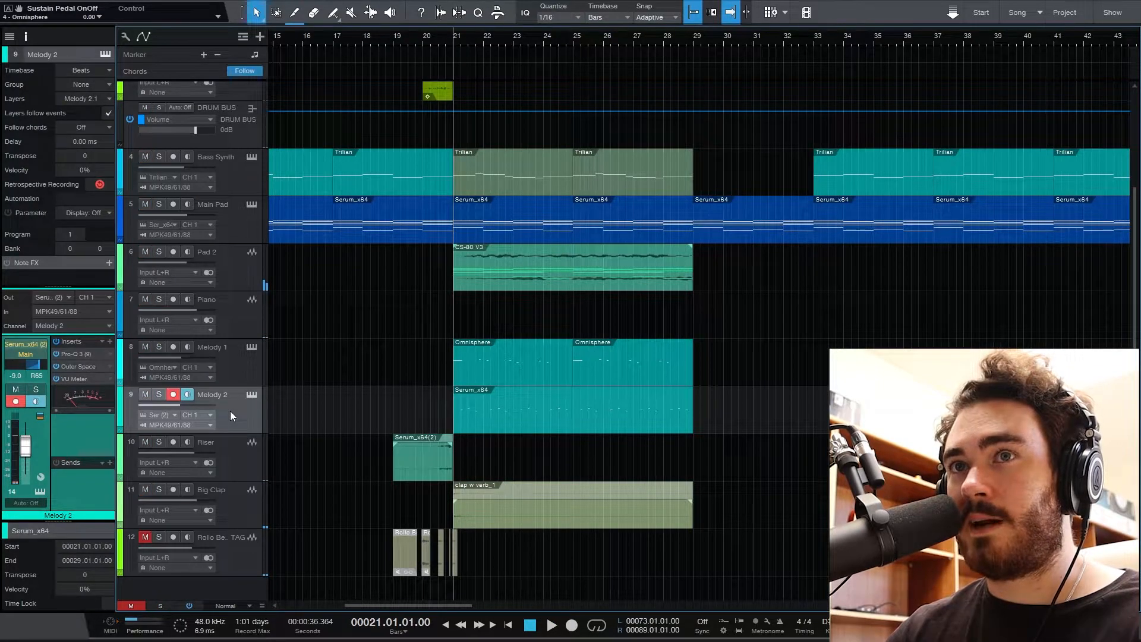
key("s")
key("space")
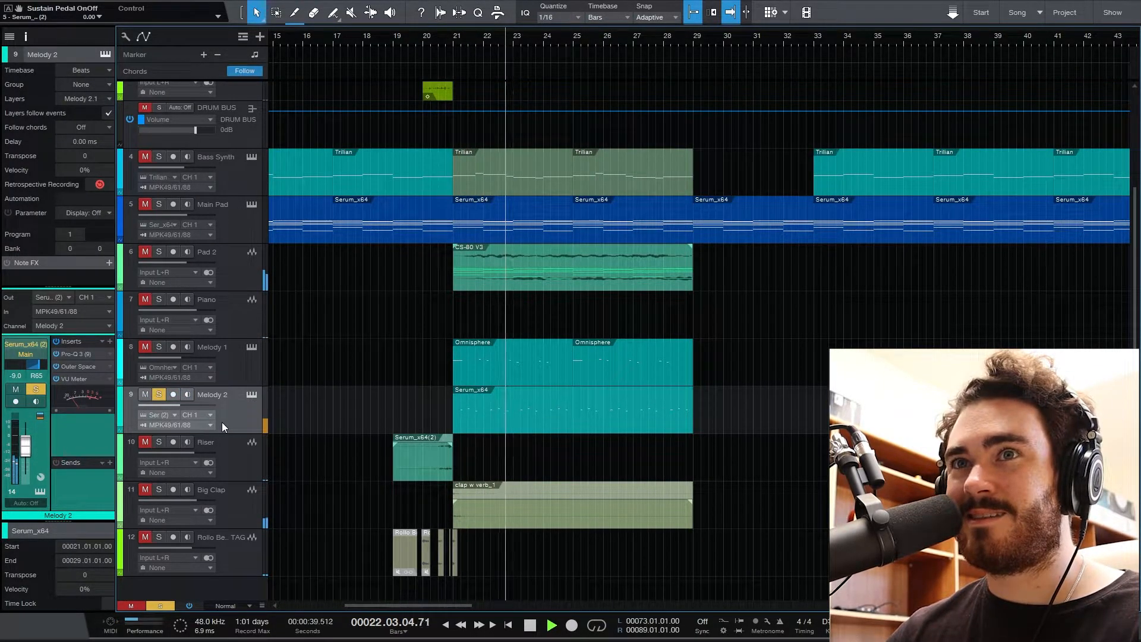
left_click(252, 394)
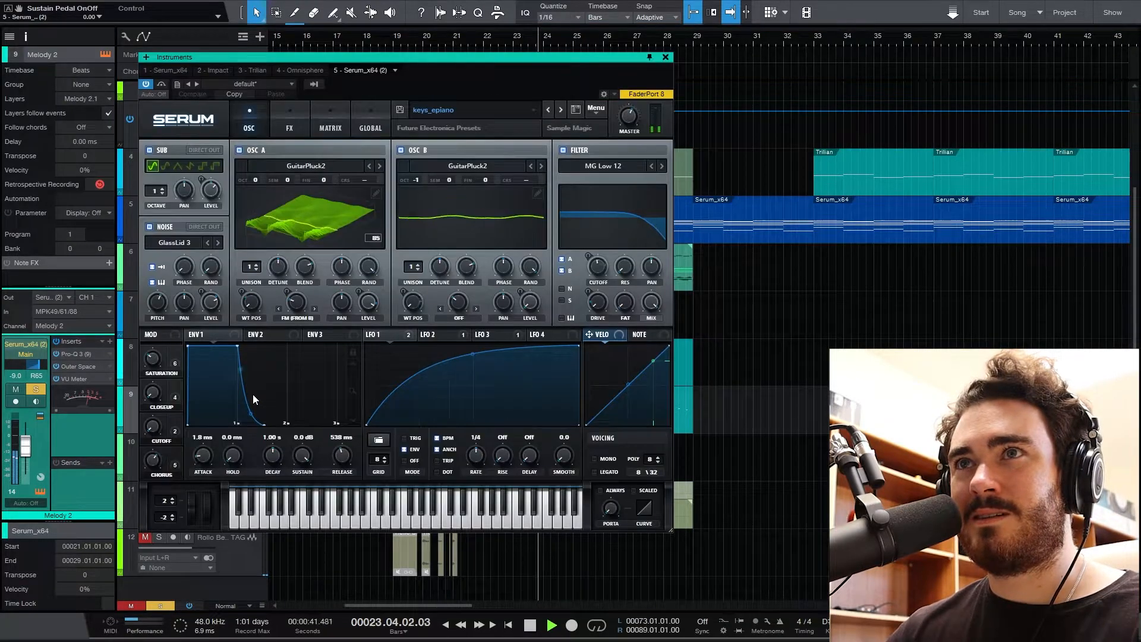
left_click(665, 57)
key("space")
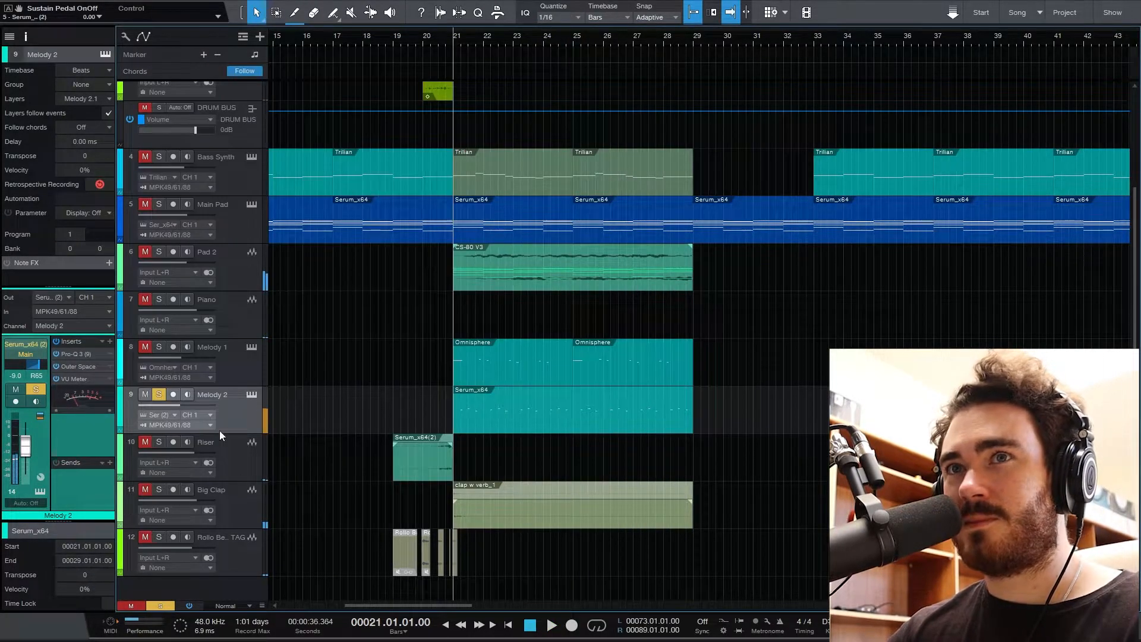
Play Melody 1 and Melody 2 together in solo from bar 21, then stop playback and unsolo both tracks
left_click(243, 374)
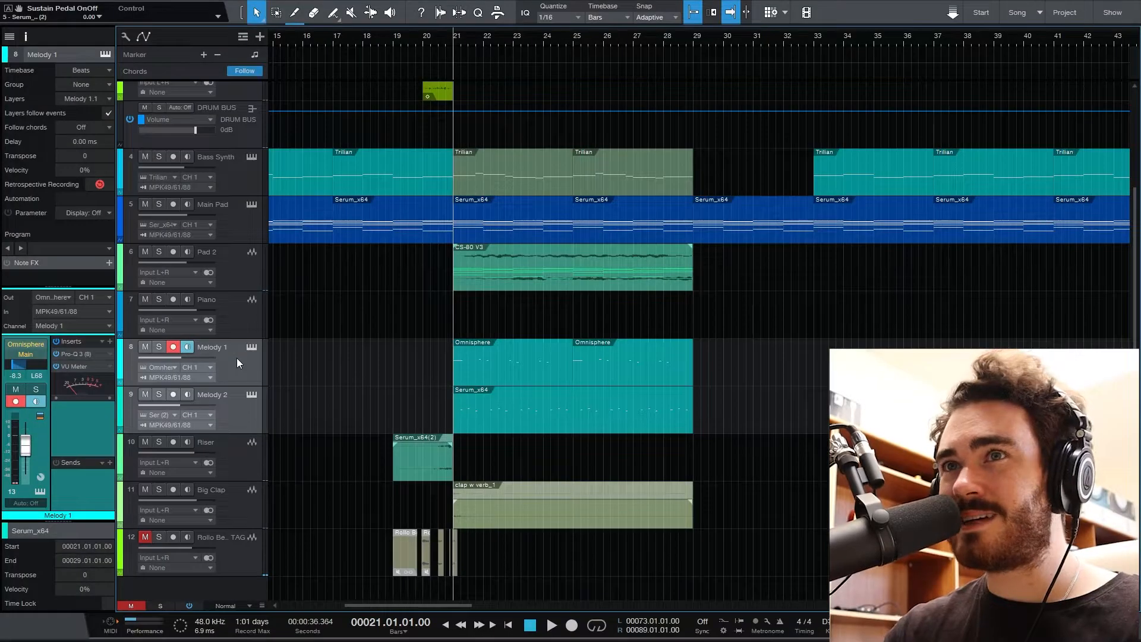
key("s")
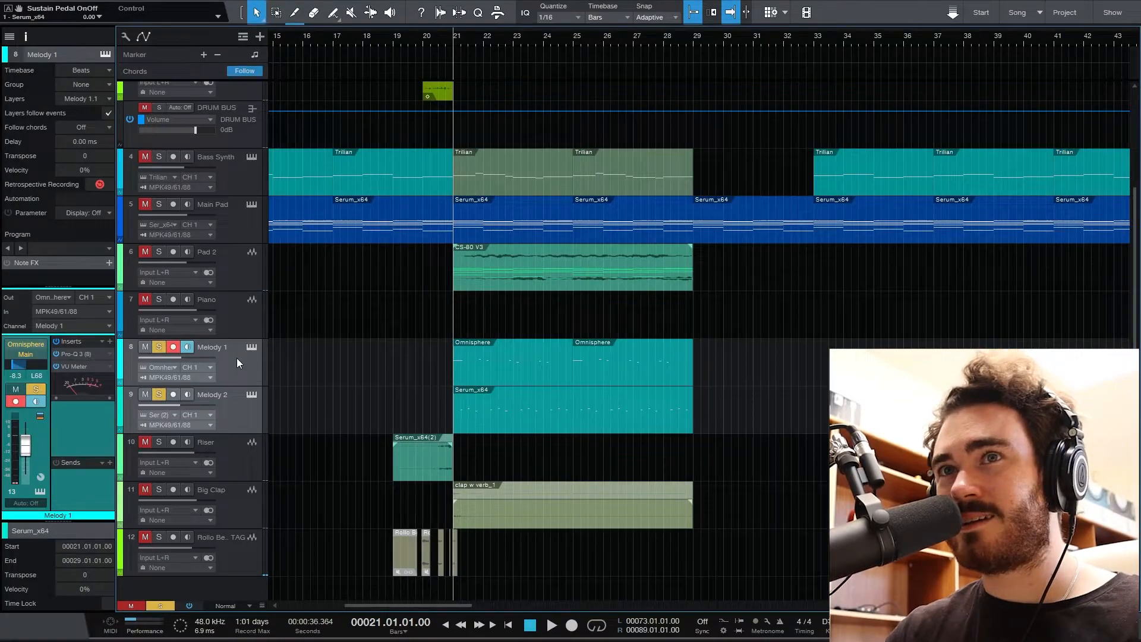
key("space")
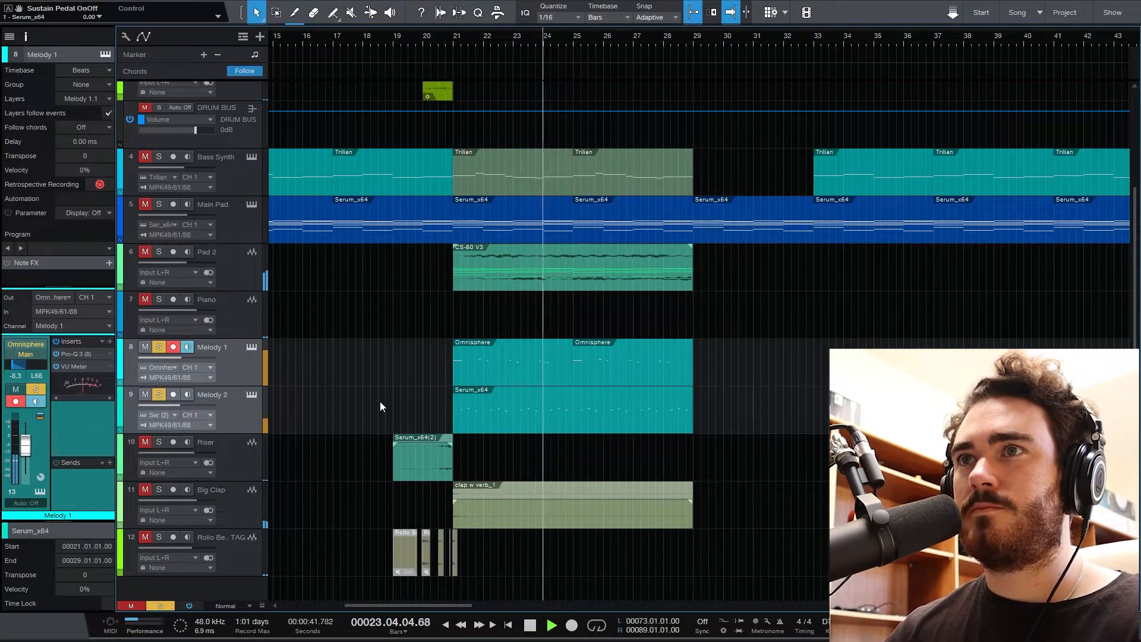
key("space")
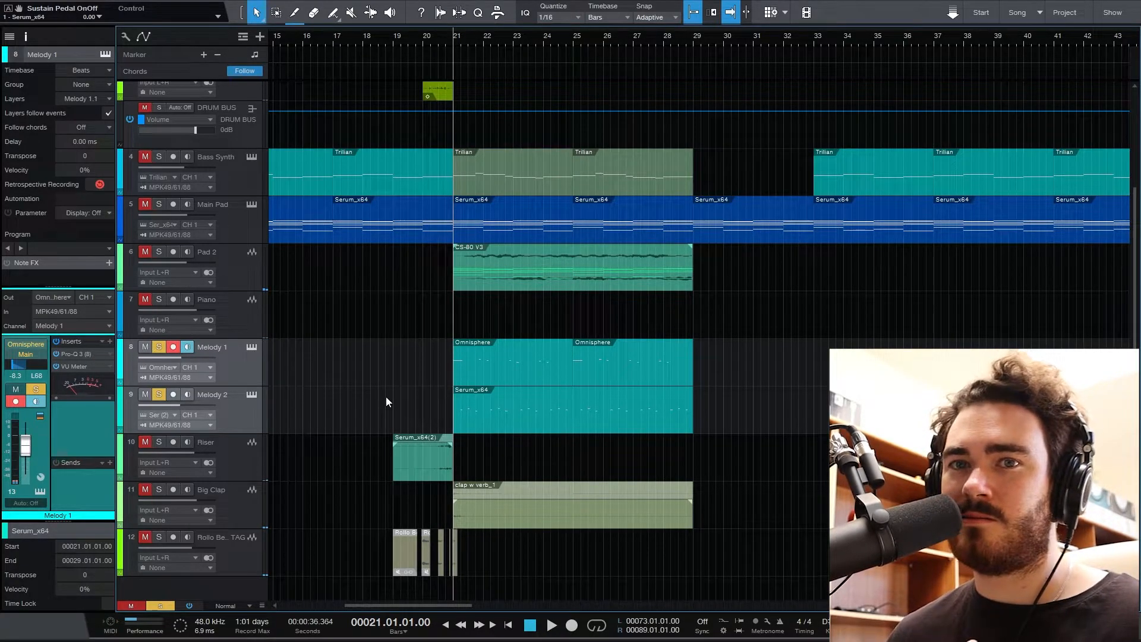
key("s")
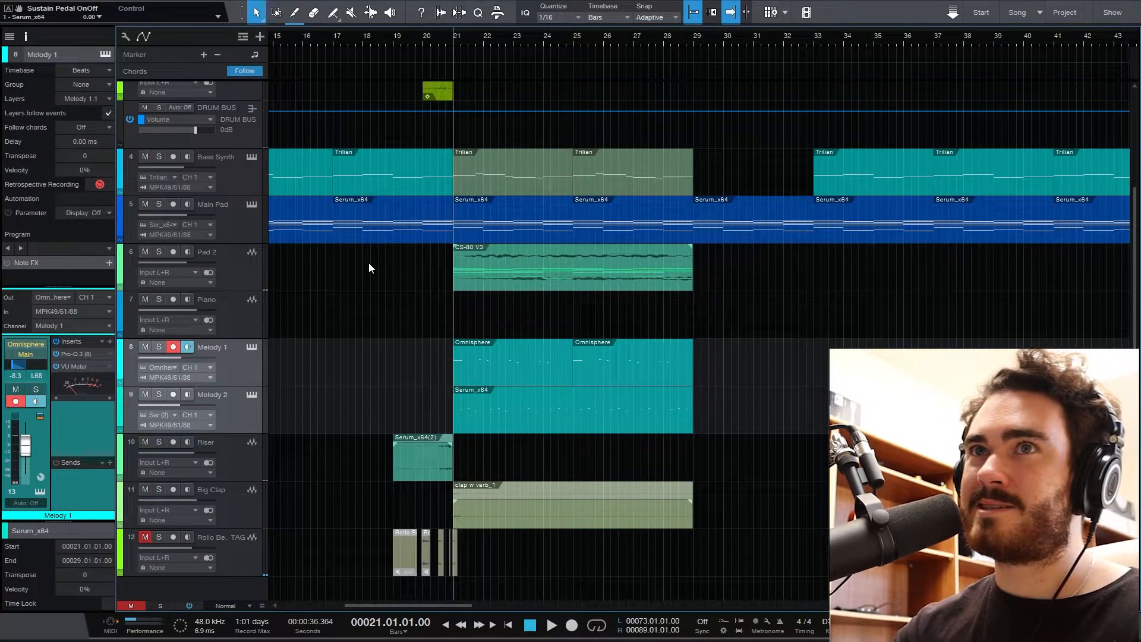
Disarm Melody 1 for recording and play the full mix from bar 21, then stop playback
key("r")
scroll(392, 154, "up", 2)
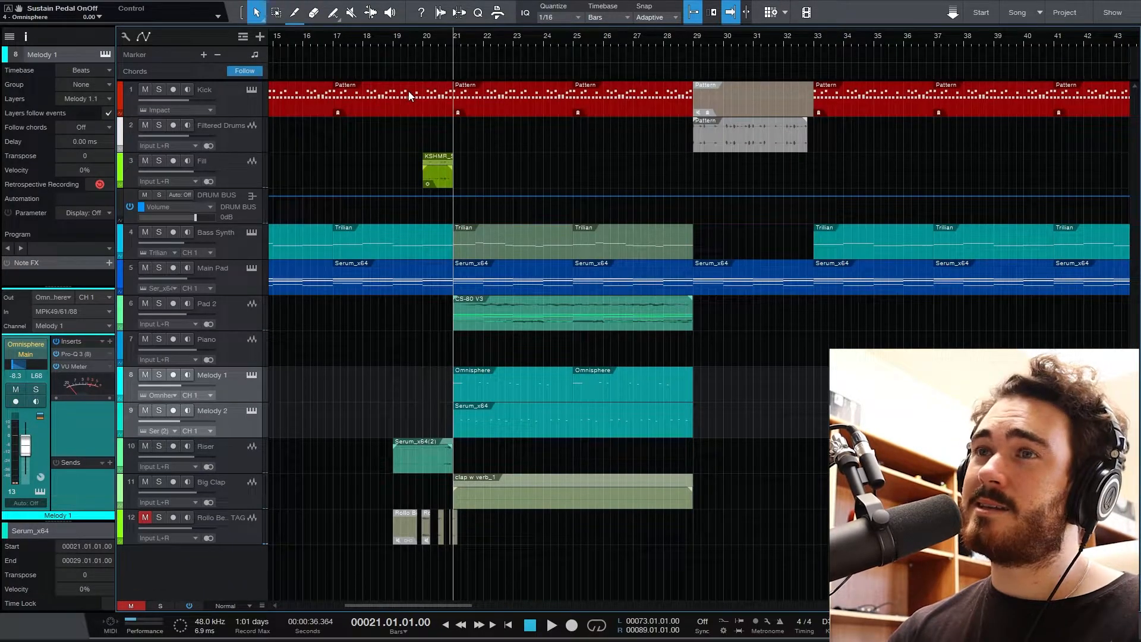
key("space")
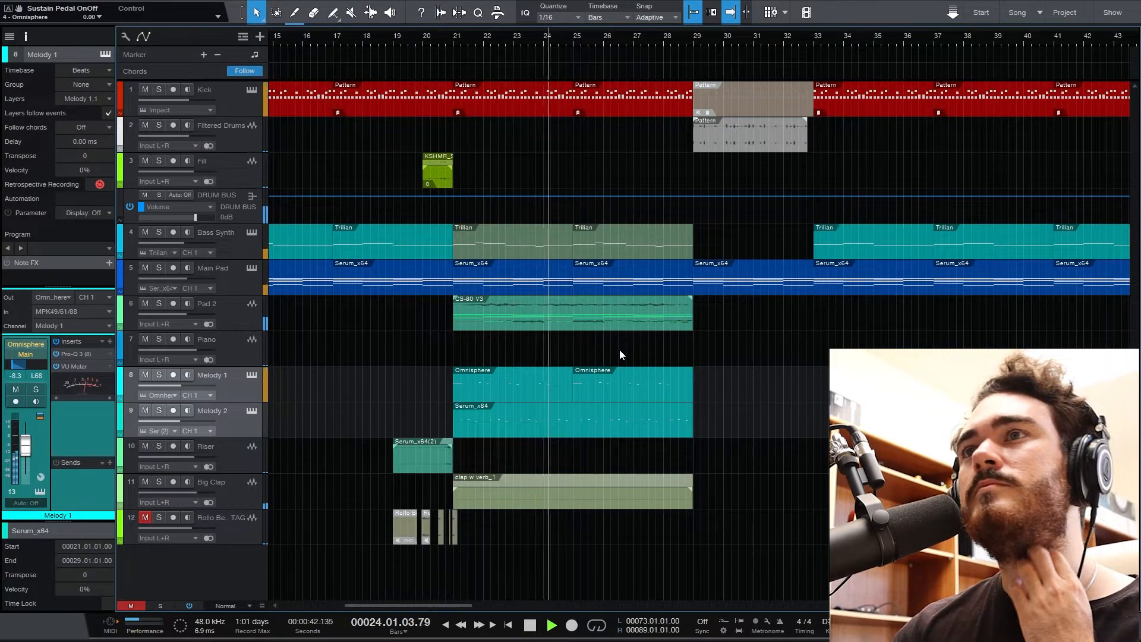
key("space")
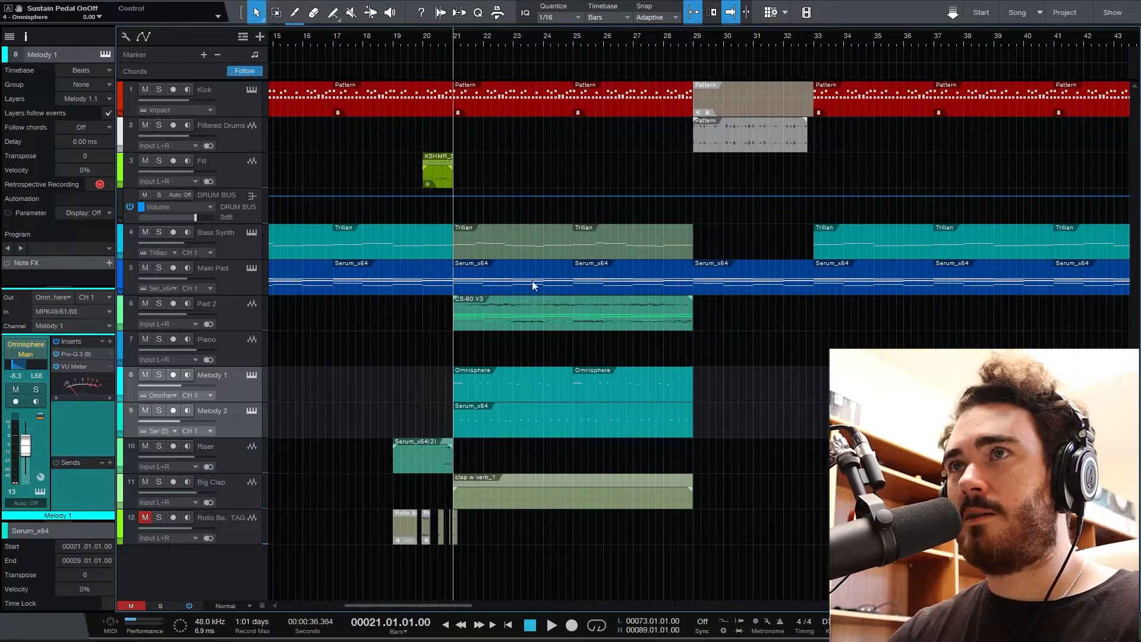
Examine how the Kick and Filtered Drums clips are laid out, highlighting the Kick patterns from bar 45 to bar 61
scroll(487, 157, "left", 3)
scroll(486, 178, "down", 3)
left_click_drag(352, 84, 543, 278)
left_click(577, 122)
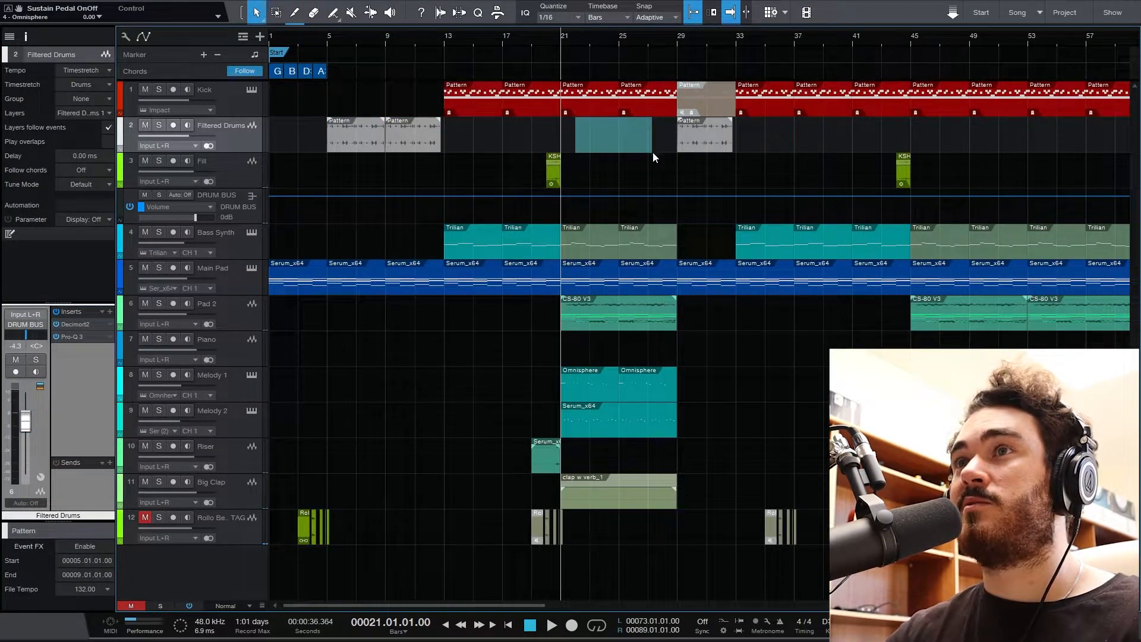
scroll(651, 223, "right", 3)
left_click_drag(747, 153, 567, 109)
left_click_drag(1035, 108, 804, 92)
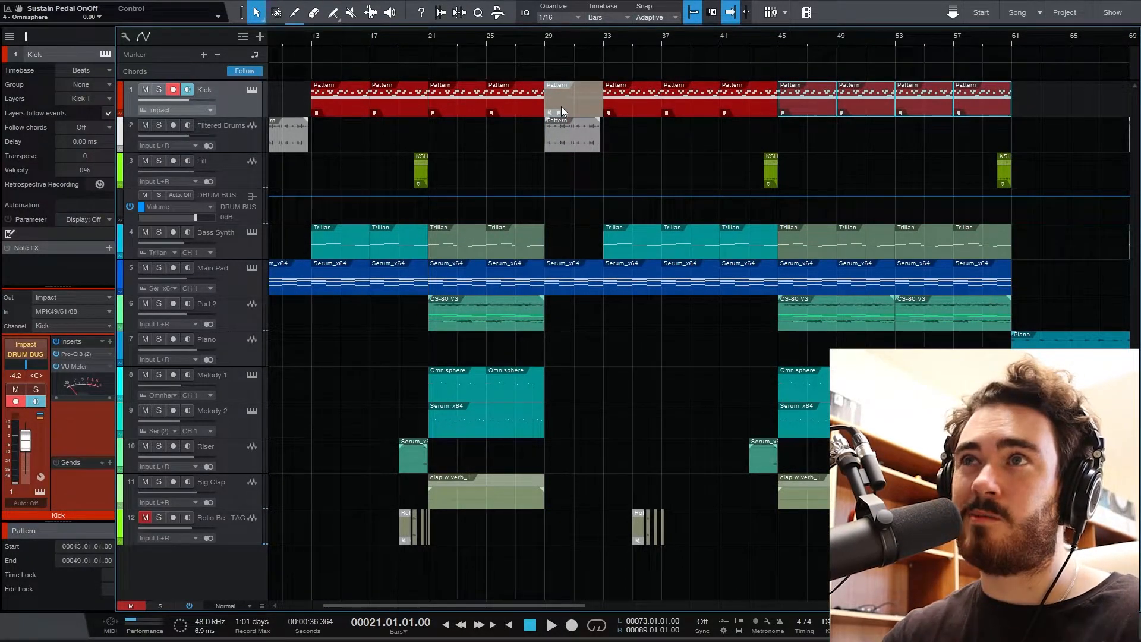
scroll(561, 106, "right", 1)
left_click(618, 142)
Play the transition into the filtered drum section from bar 28 beat 4 until about bar 33, then stop playback
left_click(512, 33)
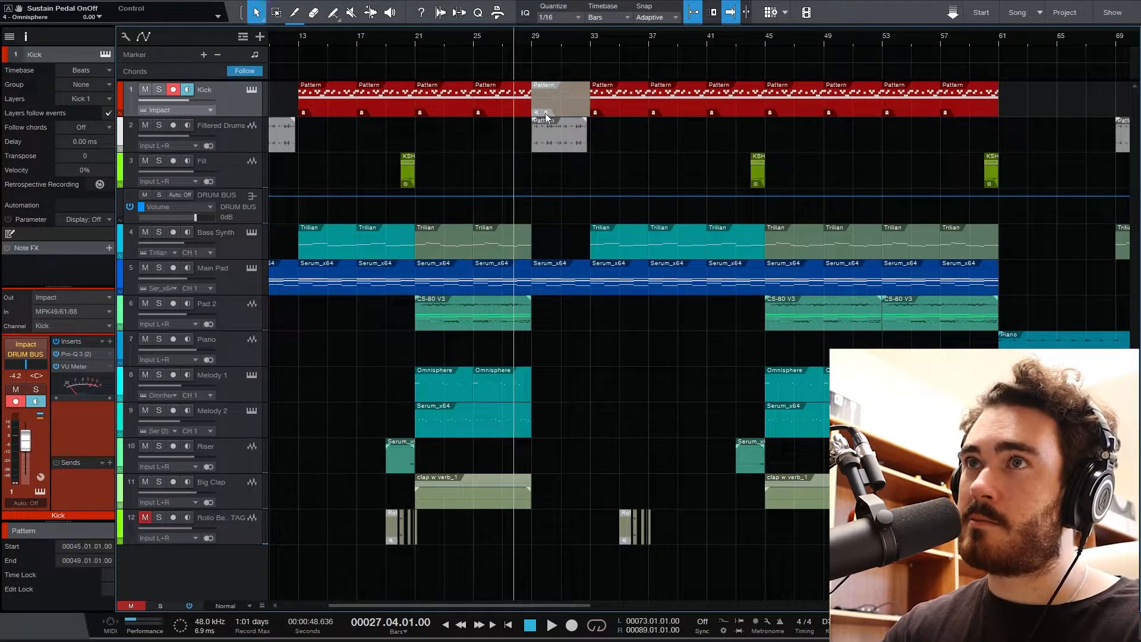
left_click(530, 38)
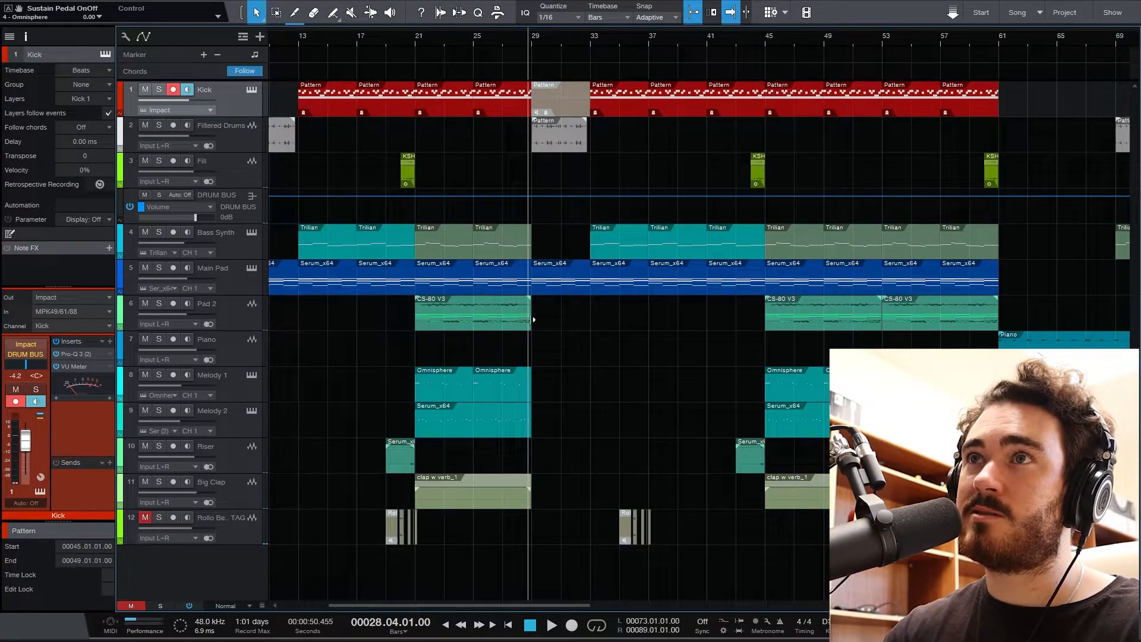
key("space")
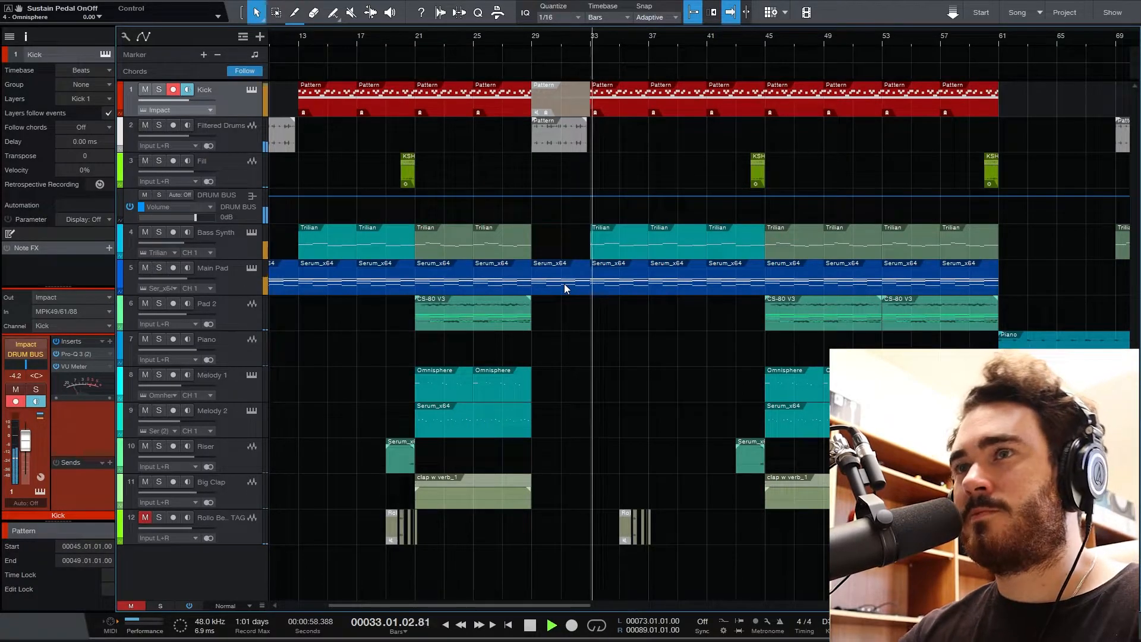
key("space")
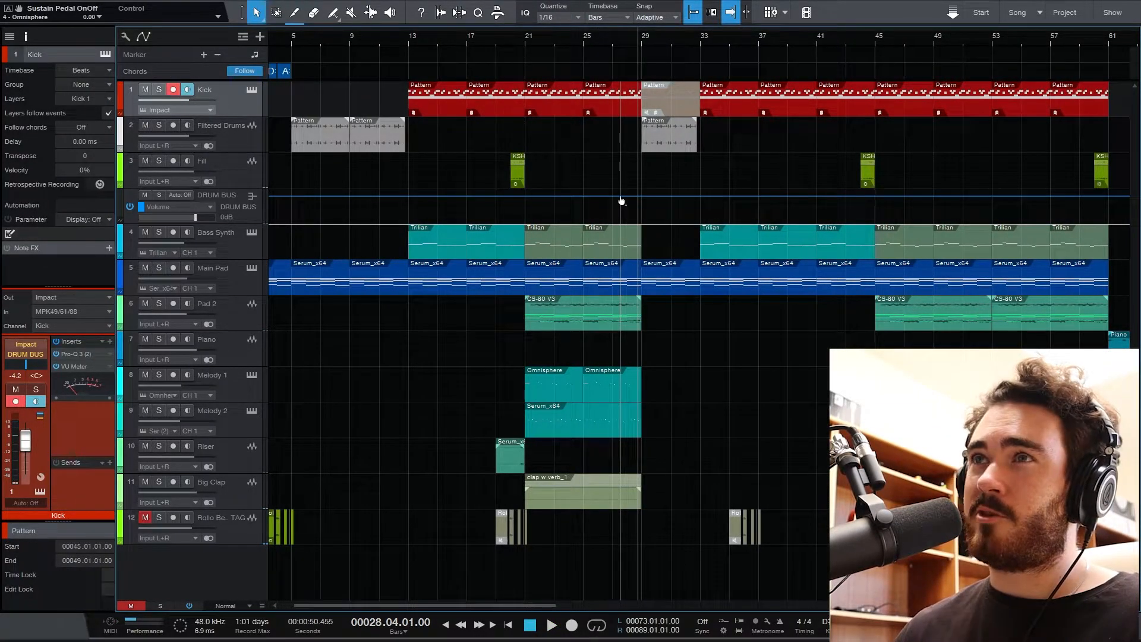
Compare the Filtered Drums clips starting at bar 5 with the Kick patterns that start at bar 33
scroll(464, 194, "left", 2)
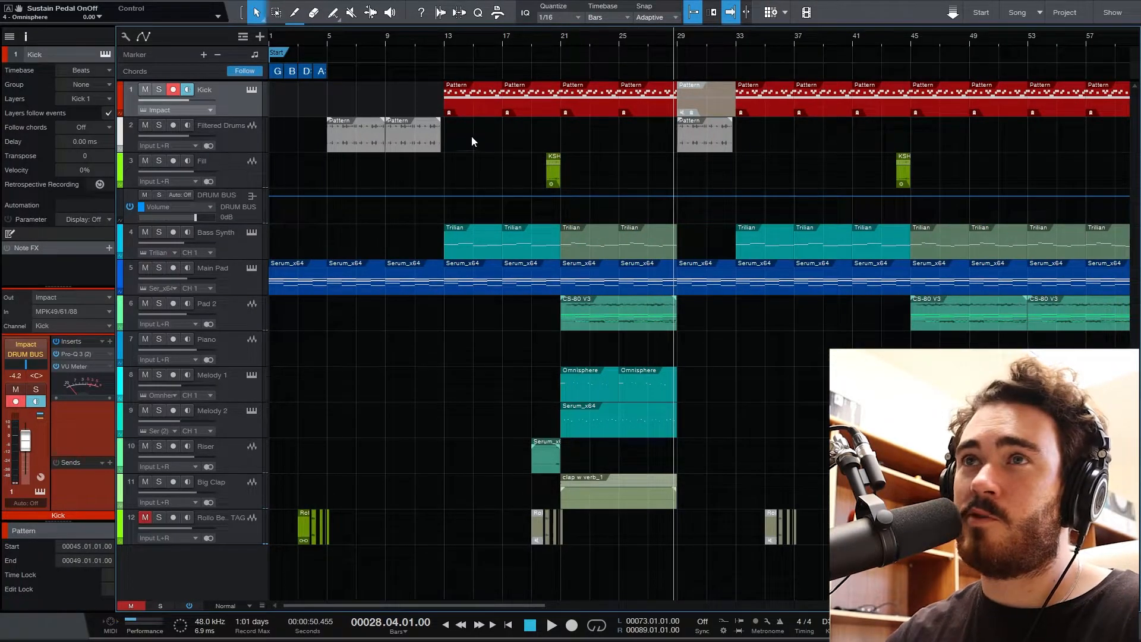
left_click(334, 136)
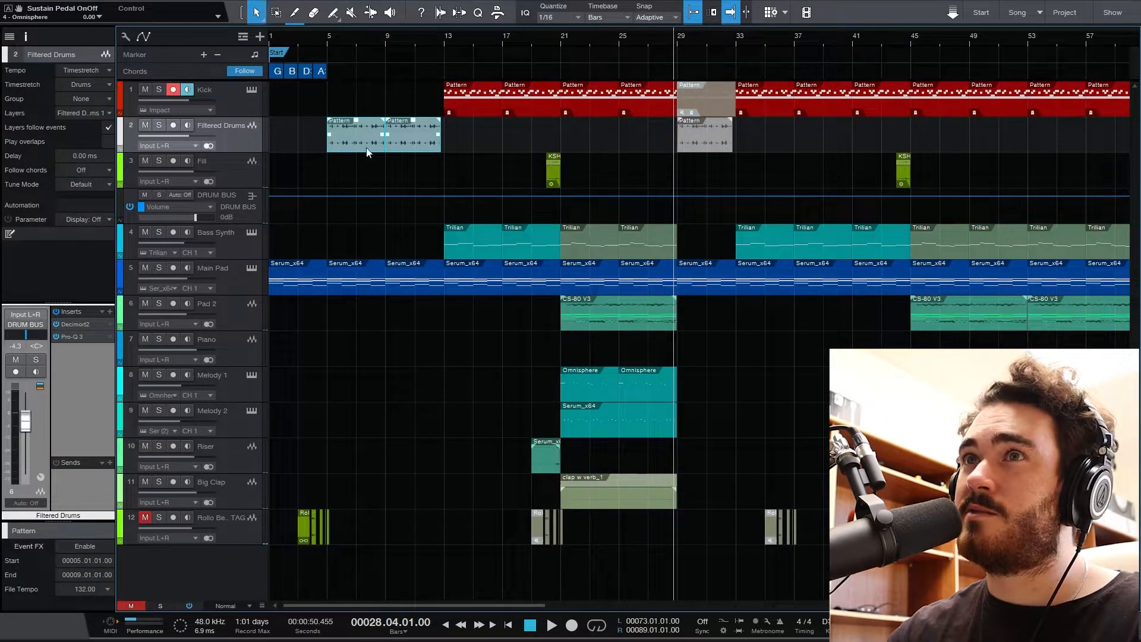
left_click(474, 154)
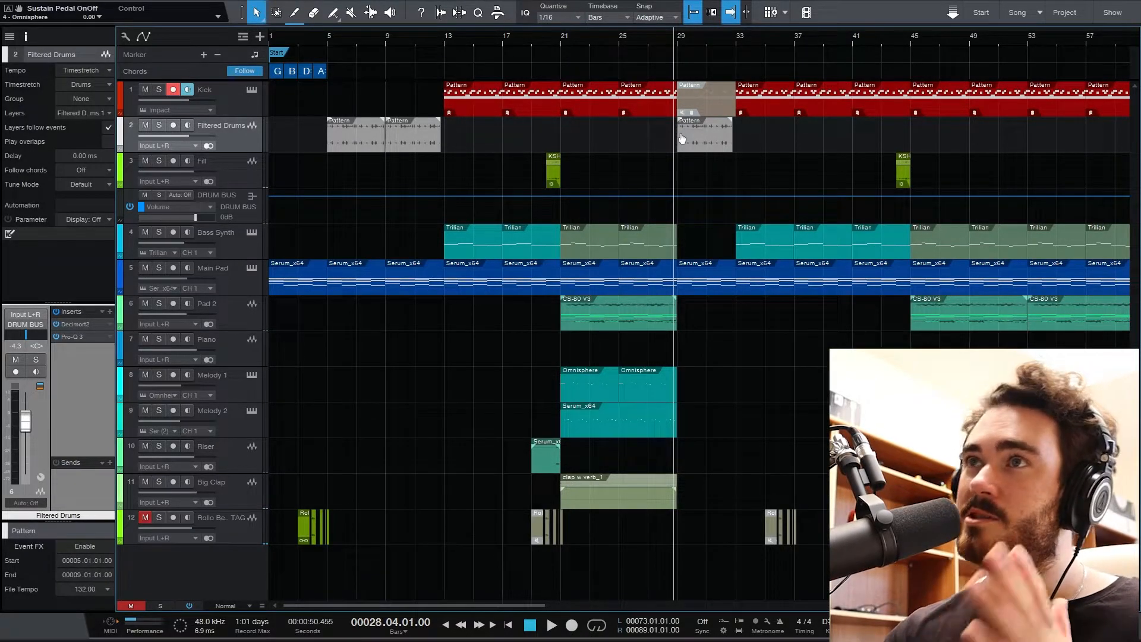
left_click_drag(748, 134, 864, 99)
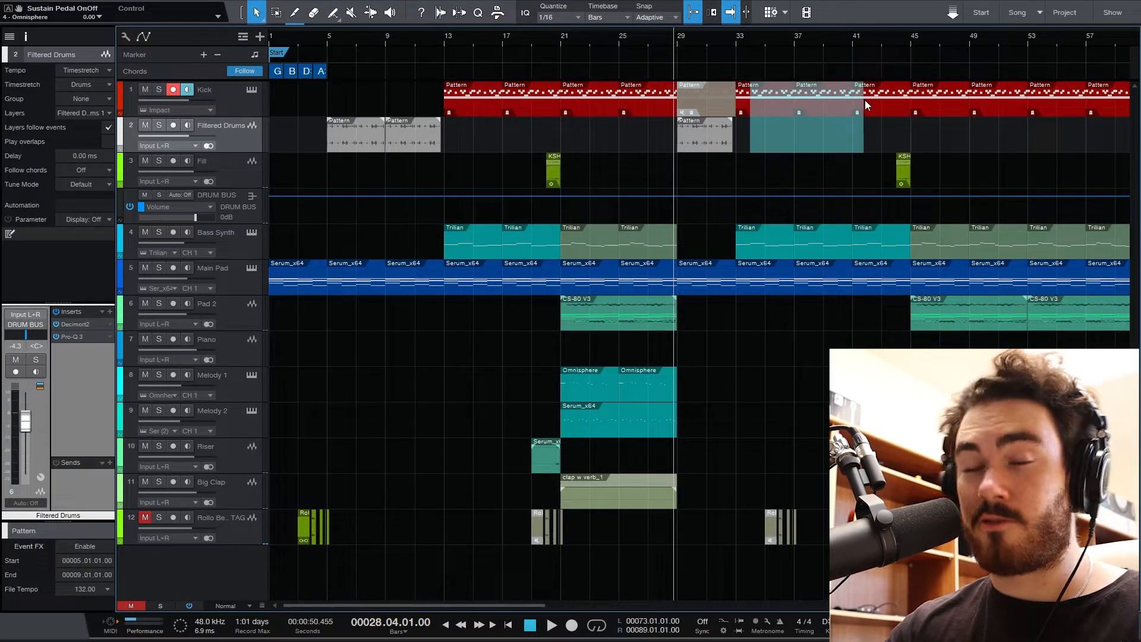
left_click(804, 155)
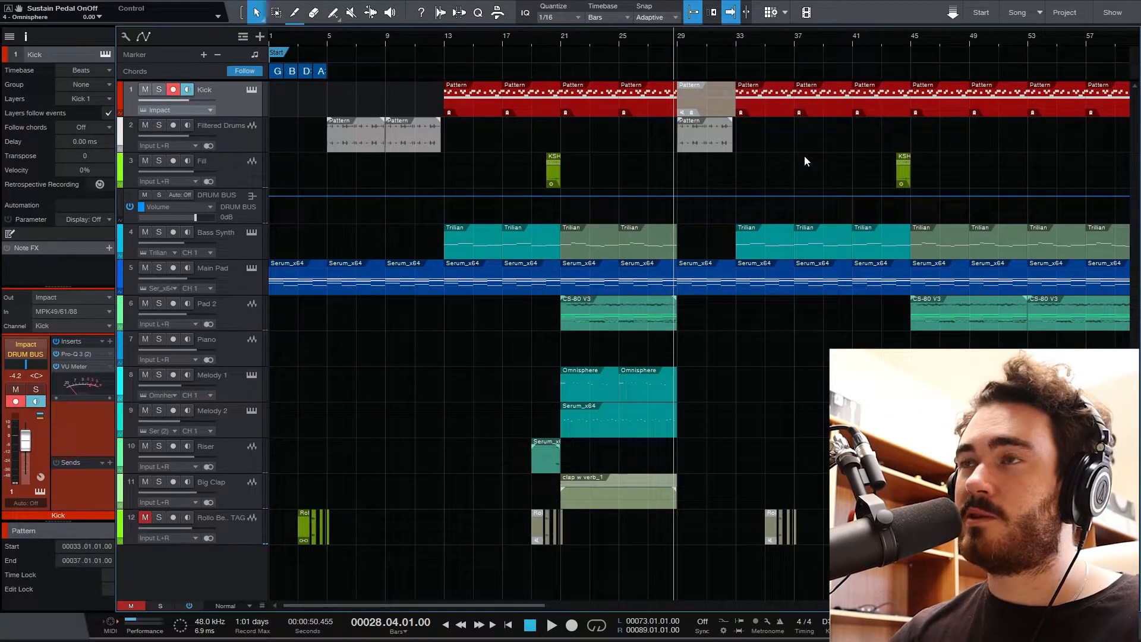
Mute the Main Pad, Melody 1, Melody 2 and Big Clap clips between bars 45 and 53
scroll(643, 41, "right", 5)
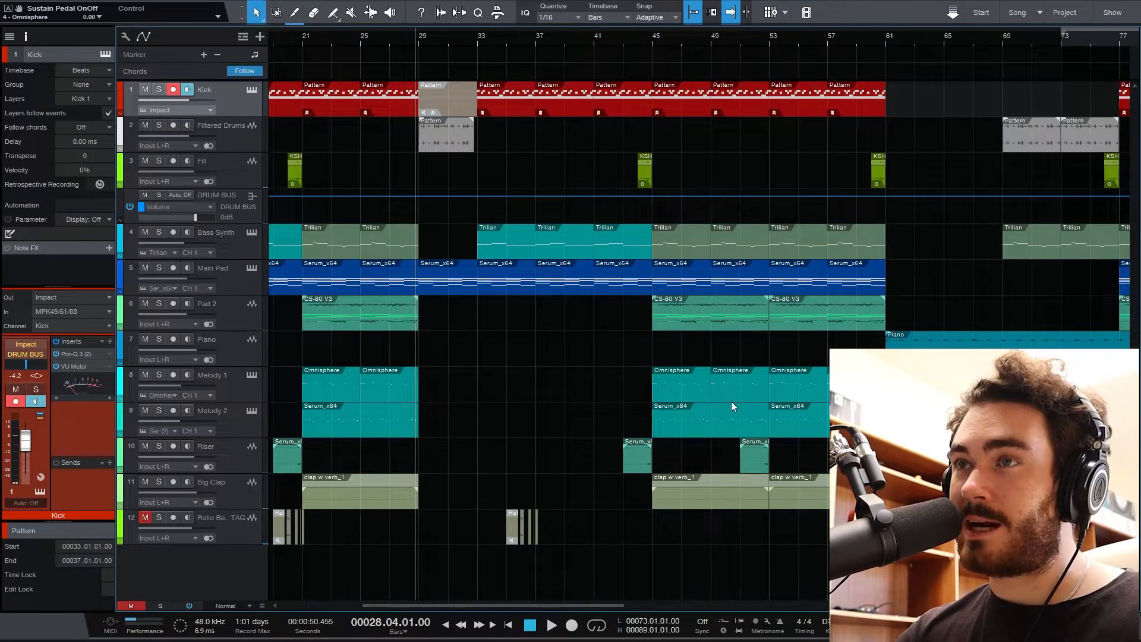
scroll(419, 280, "right", 5)
key("6")
left_click_drag(402, 284, 455, 277)
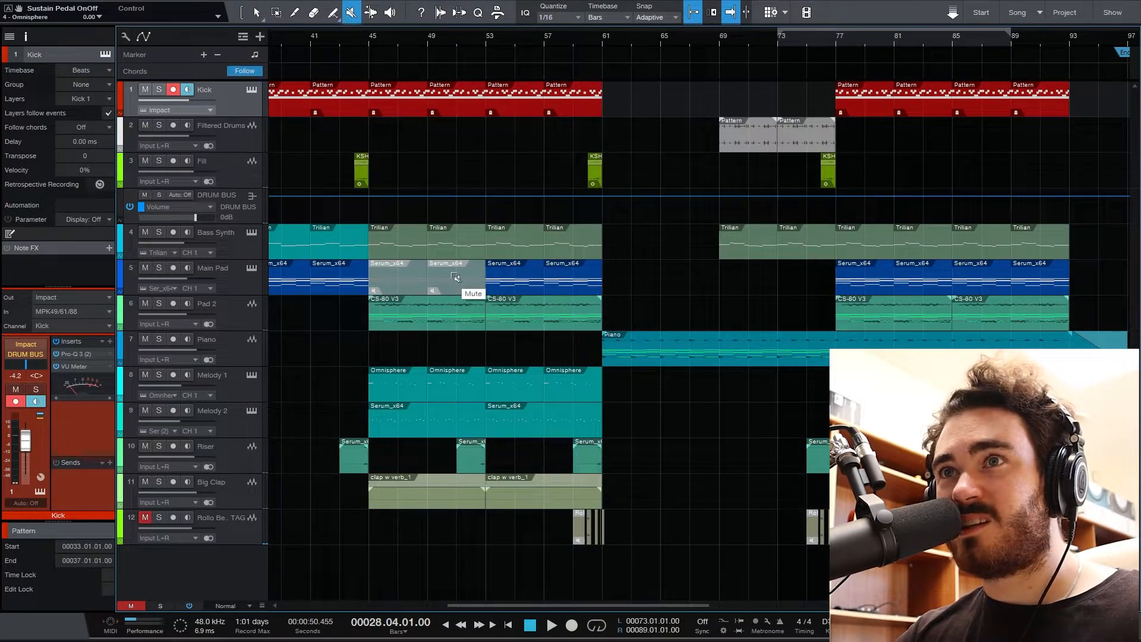
mouse_move(388, 378)
left_mouse_down()
mouse_move(395, 419)
mouse_move(446, 392)
left_mouse_up()
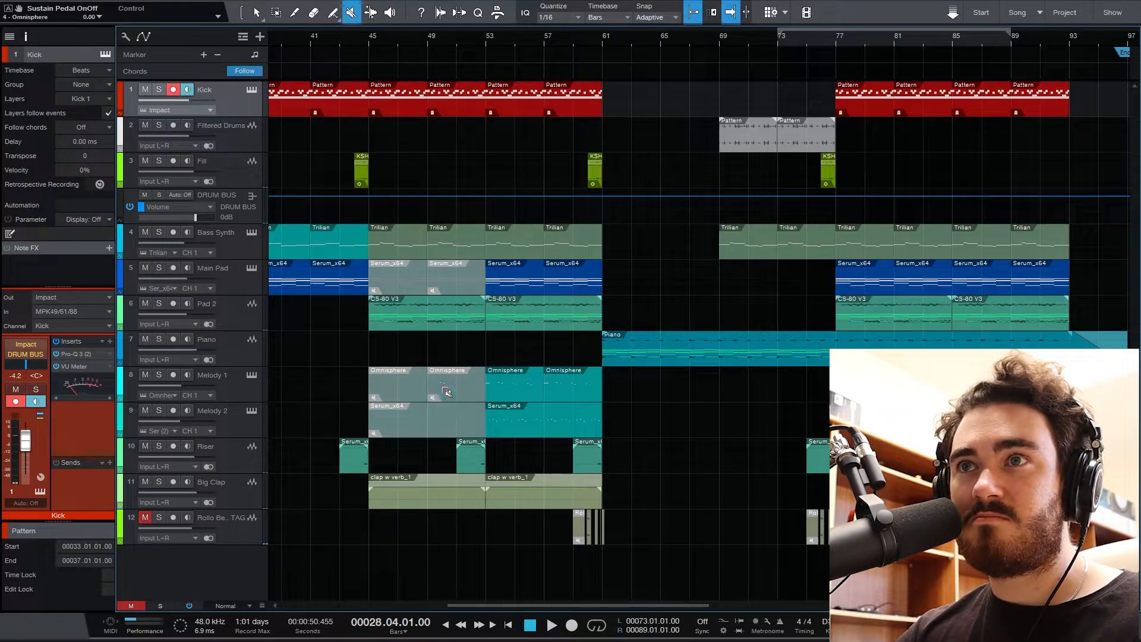
left_click(399, 507)
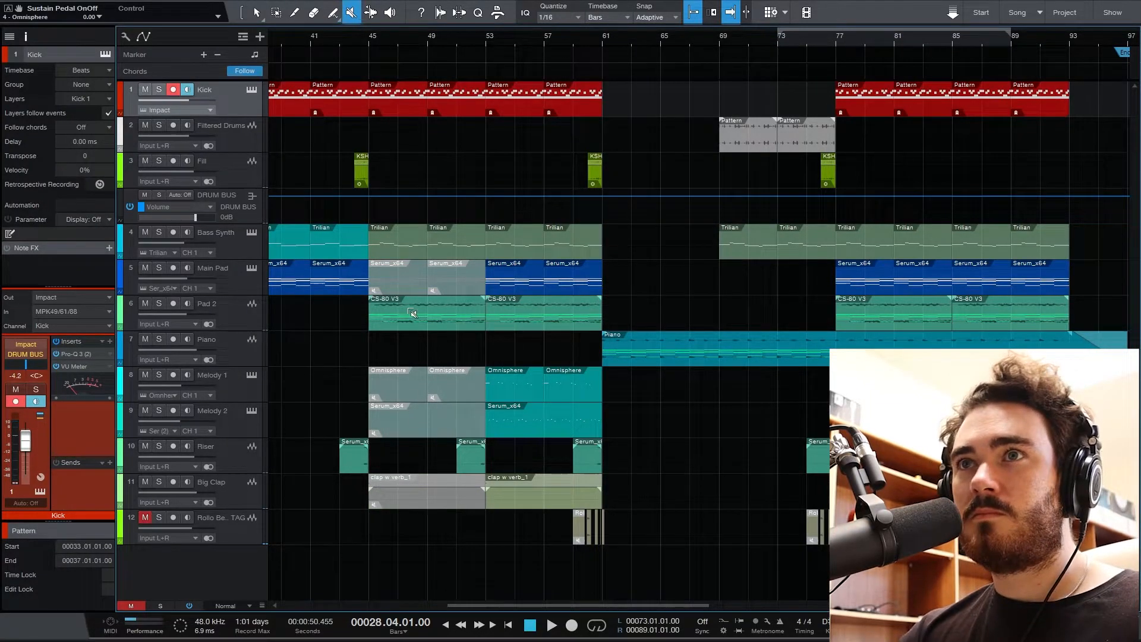
Play from bar 42 beat 3 and copy the drum fill clip from bar 44 to bar 52, then stop playback
left_click(333, 40)
key("space")
key("1")
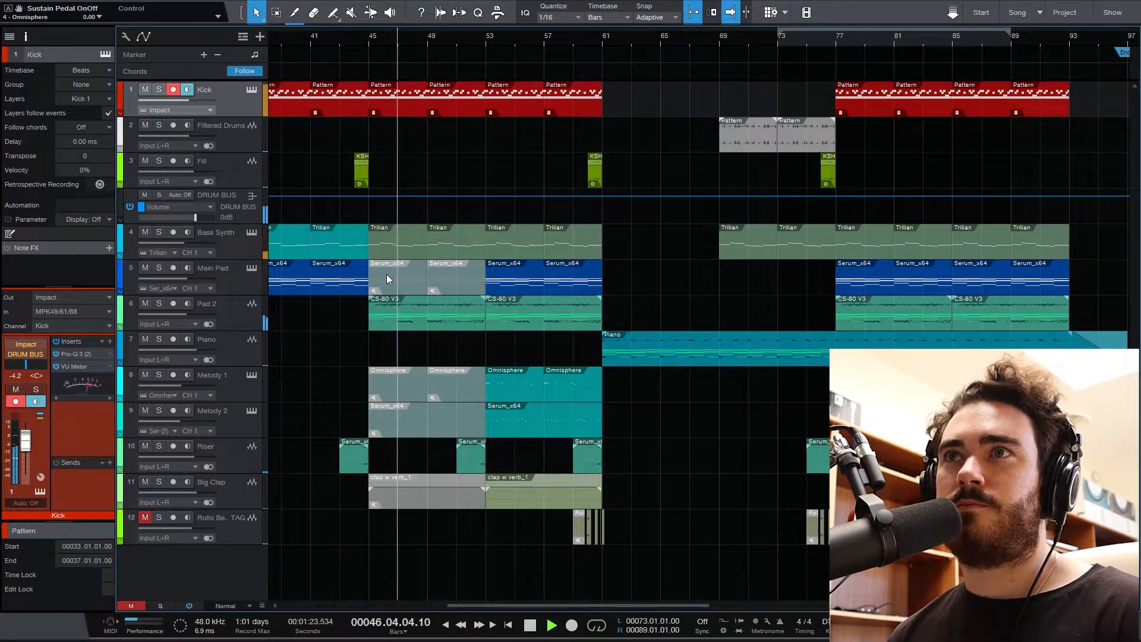
left_click_drag(361, 177, 476, 173)
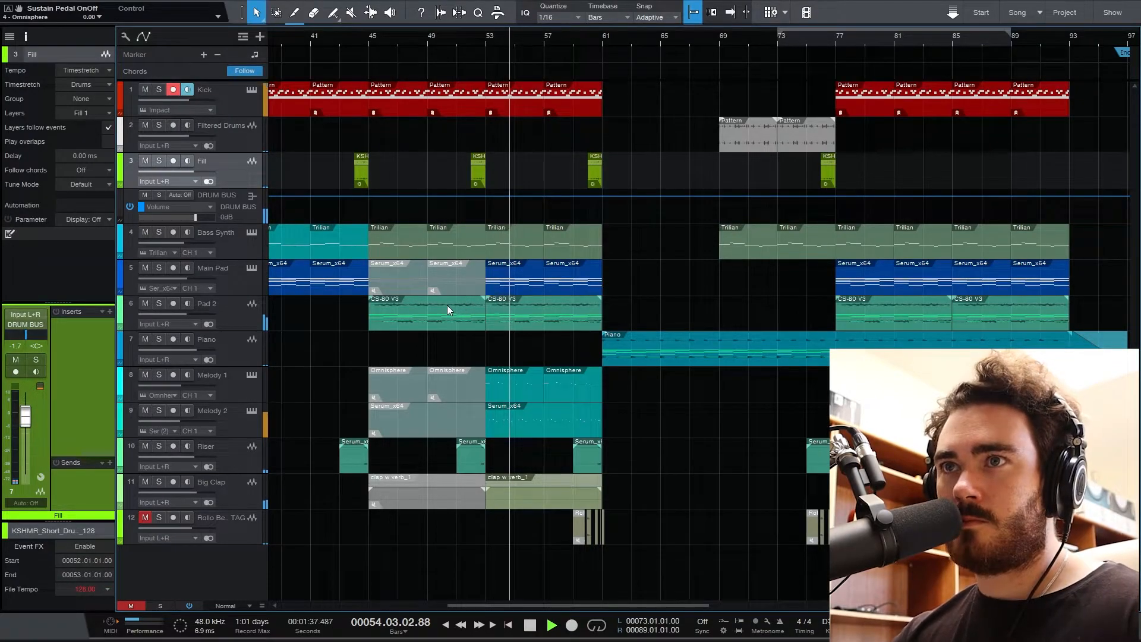
key("space")
Unmute the Main Pad, Melody 1, Melody 2 and Big Clap clips between bars 45 and 53
key("6")
left_click(398, 280)
left_click(440, 279)
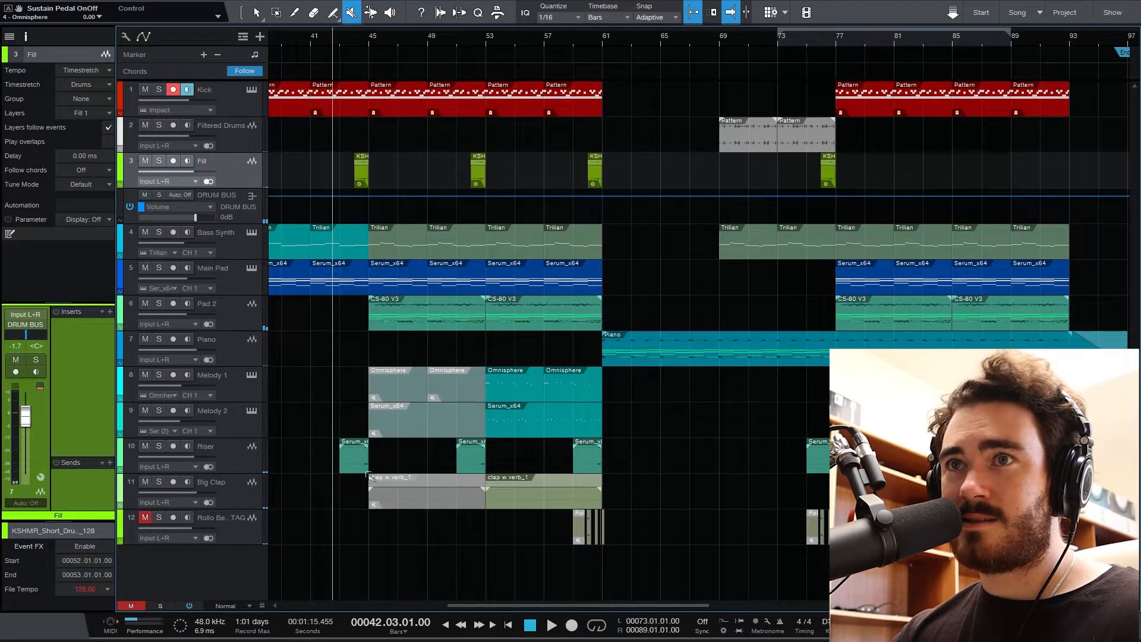
left_click(399, 392)
left_click(443, 390)
left_click(437, 419)
left_click(425, 495)
key("1")
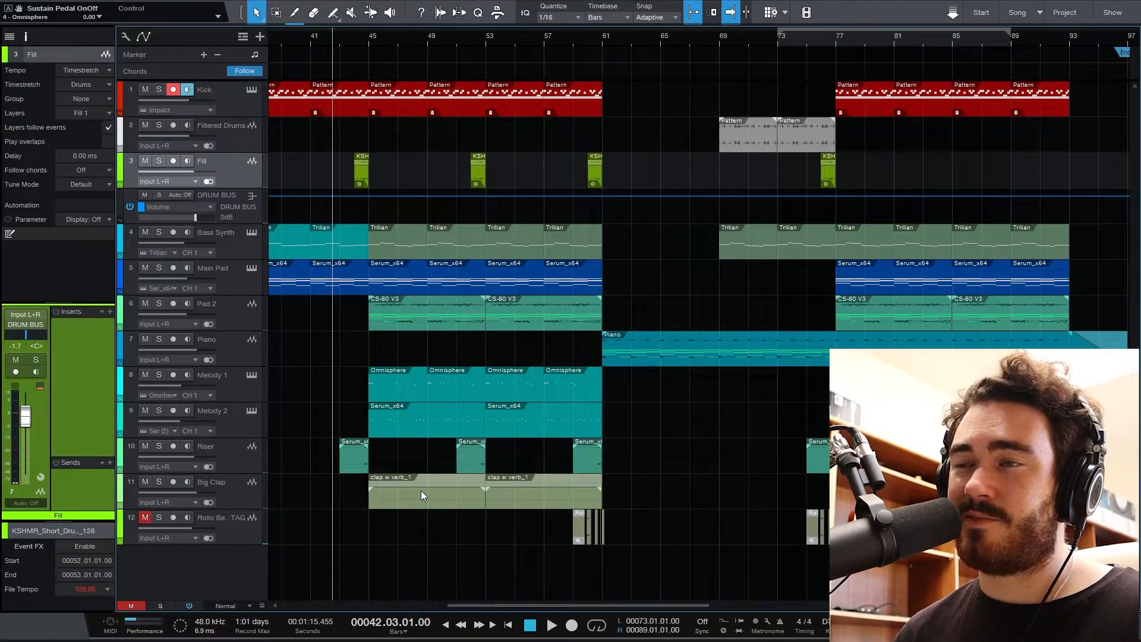
Solo the Piano track and audition its part from bar 60, then stop playback and unsolo it
scroll(420, 482, "left", 5)
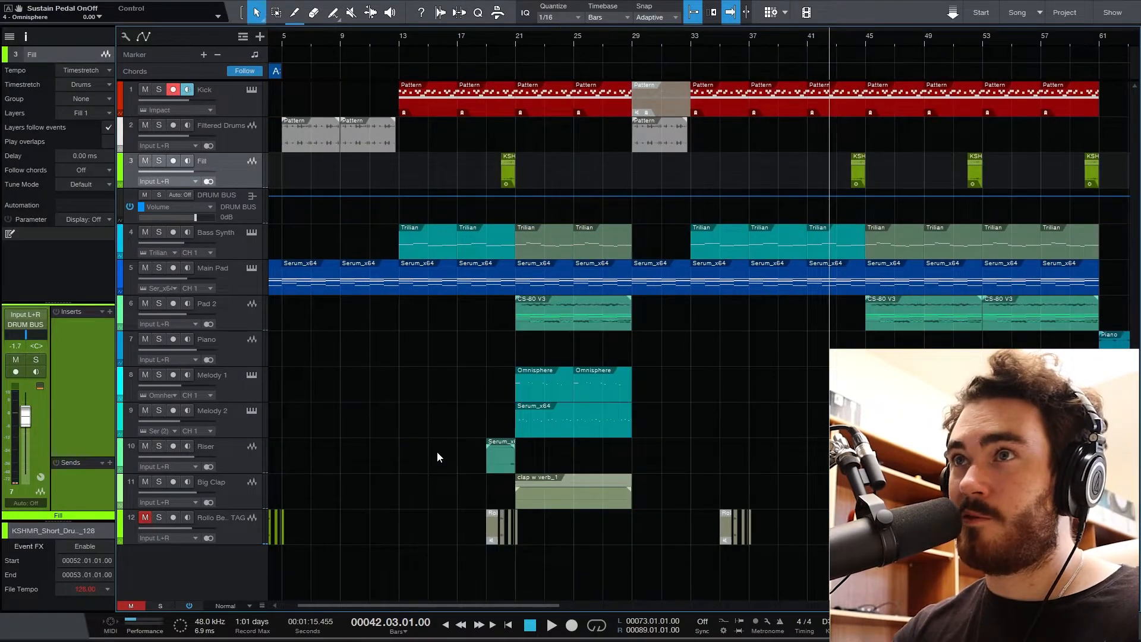
scroll(377, 452, "right", 4)
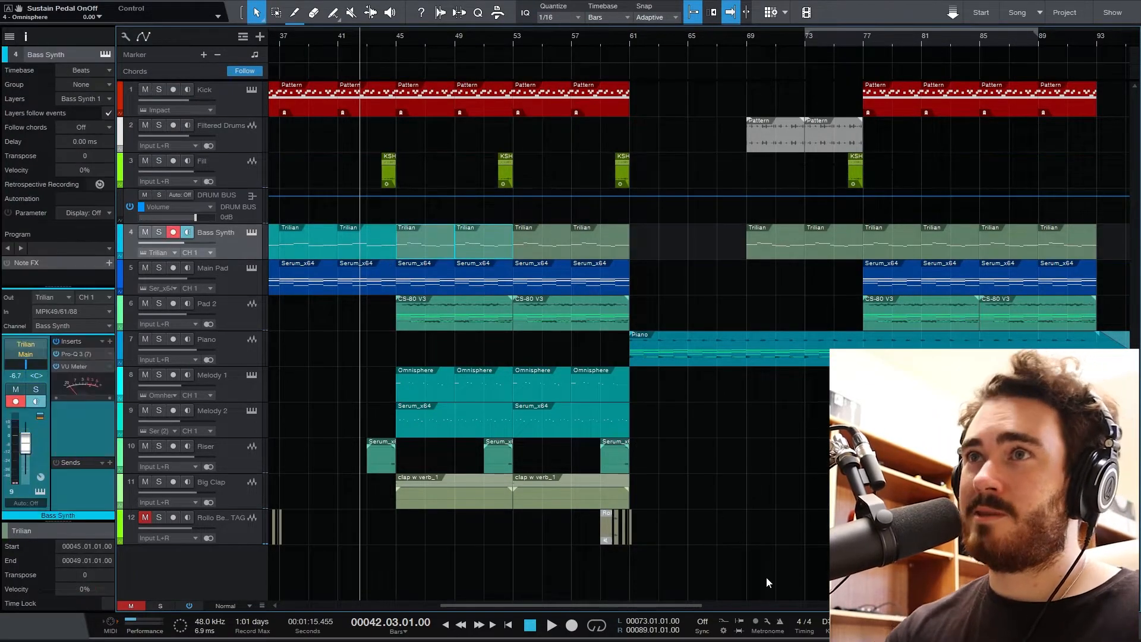
left_click(717, 505)
left_click(619, 57)
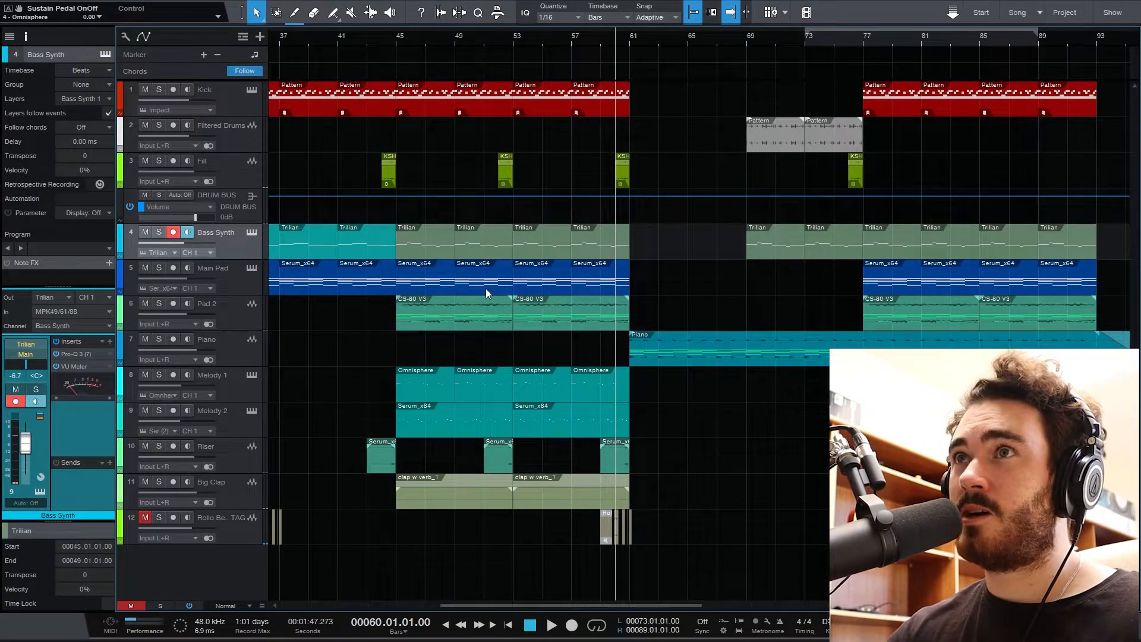
scroll(486, 288, "right", 5)
scroll(326, 370, "left", 1)
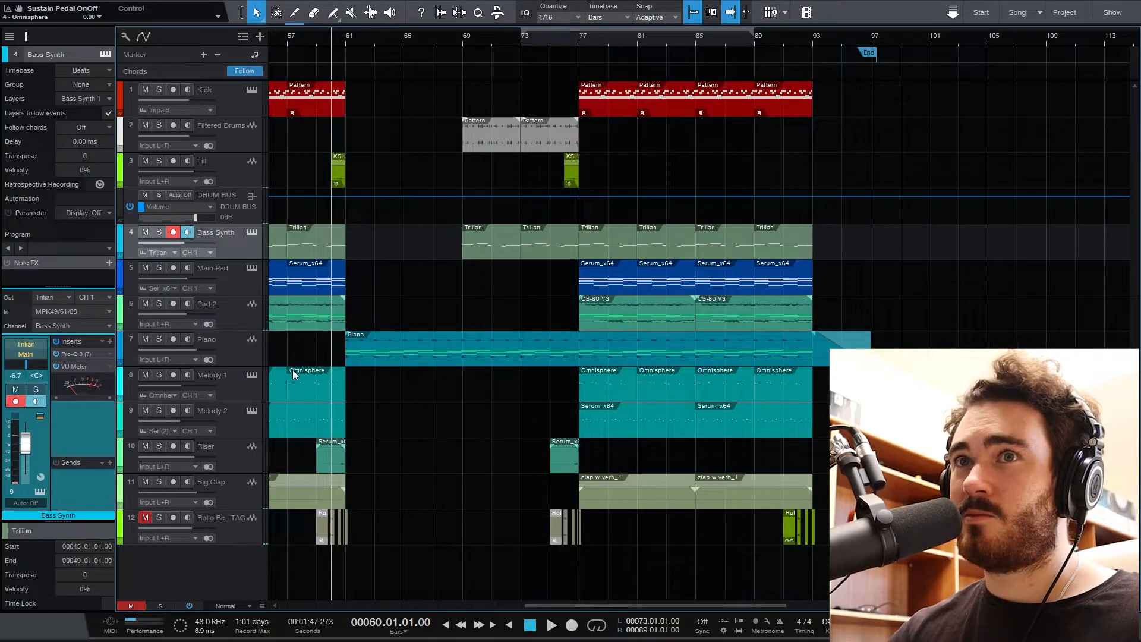
left_click(234, 361)
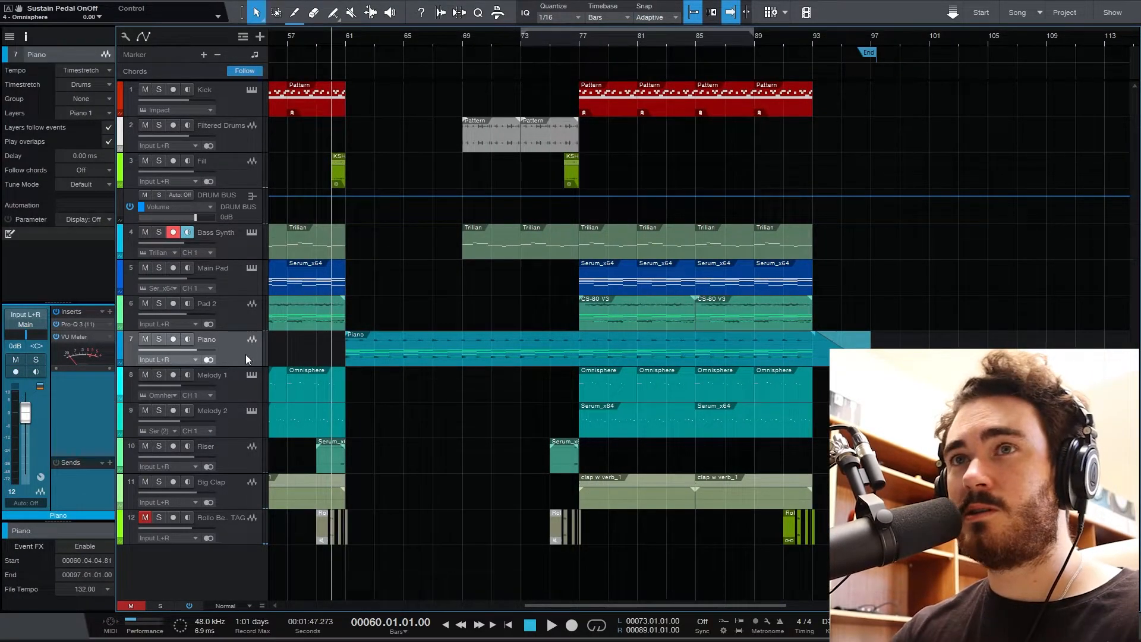
key("s")
key("space")
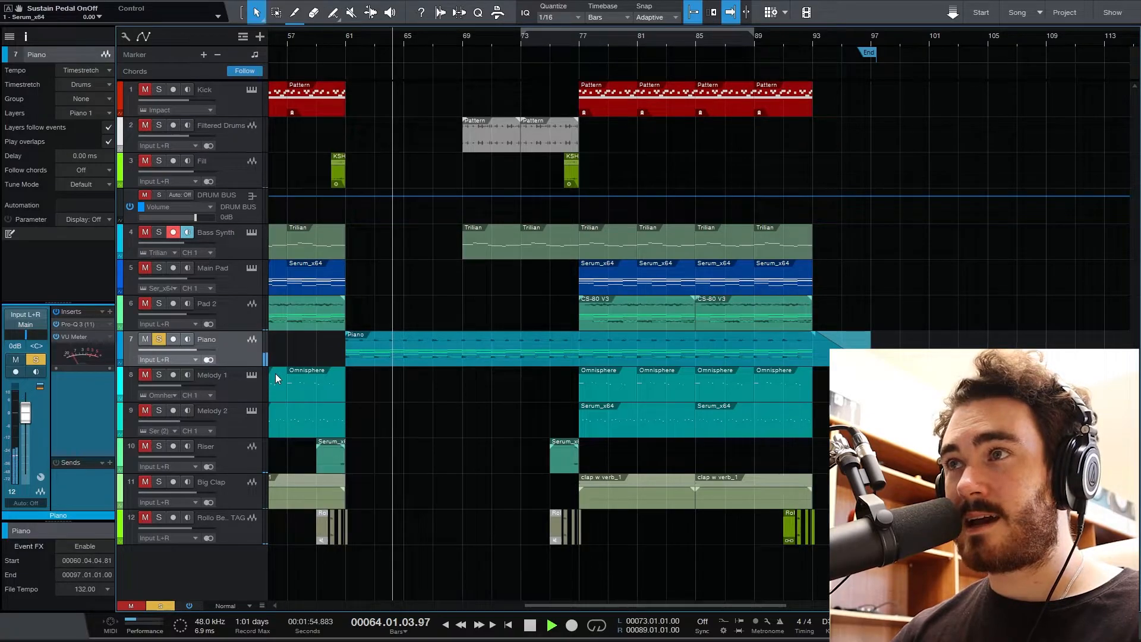
key("space")
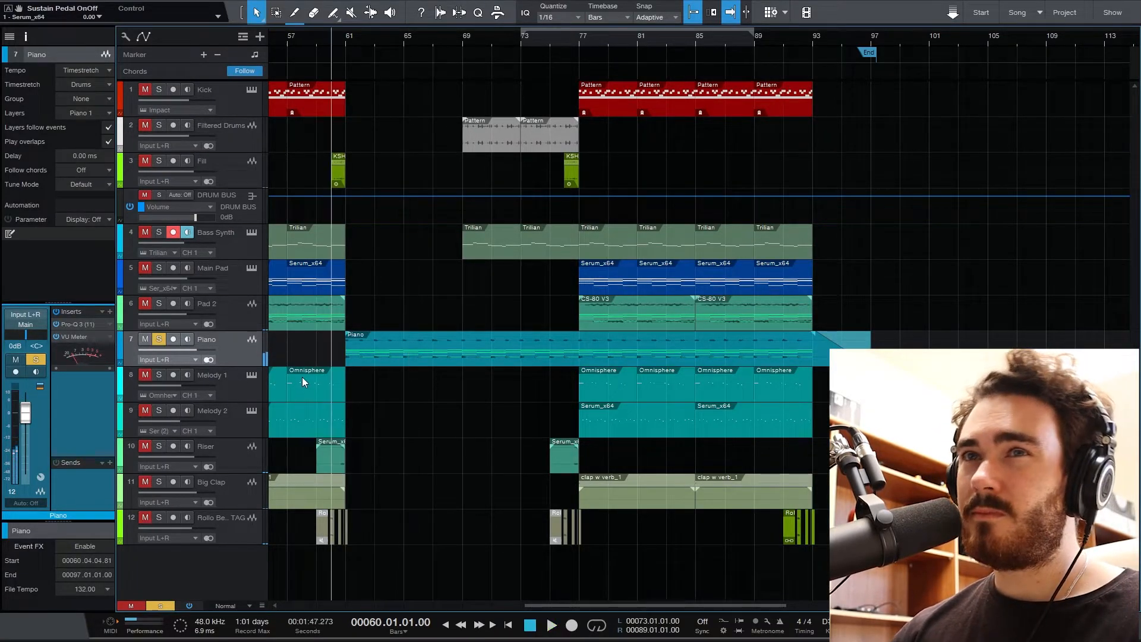
key("s")
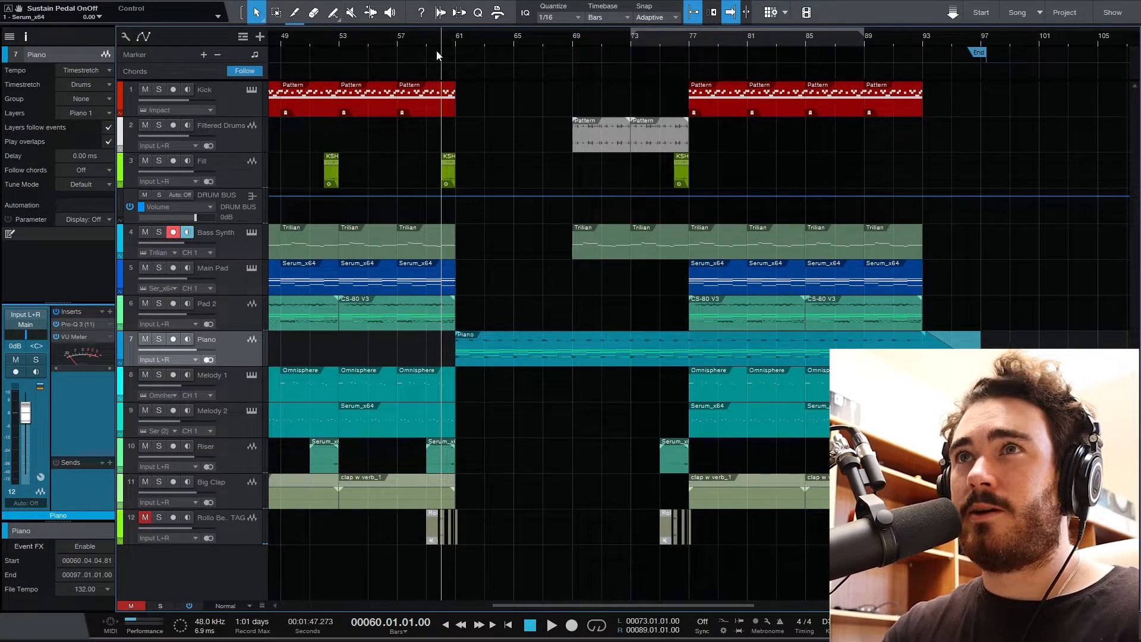
Play the breakdown from bar 60 with all tracks, then stop and point out the Bass Synth clip starting at bar 69
key("space")
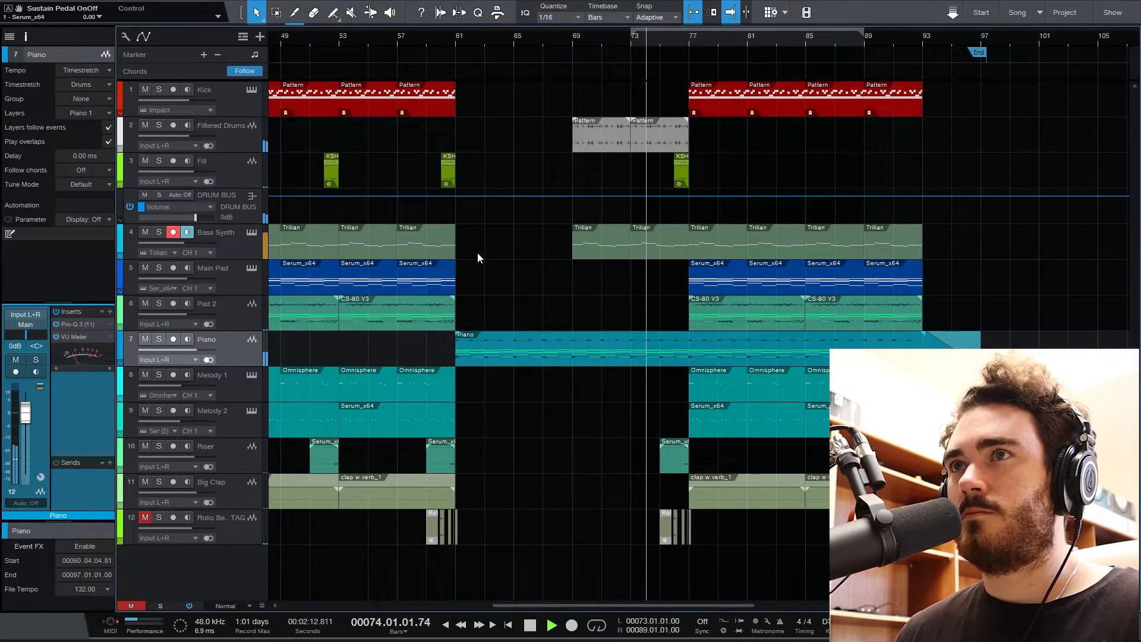
key("space")
left_click_drag(547, 255, 649, 228)
left_click(509, 228)
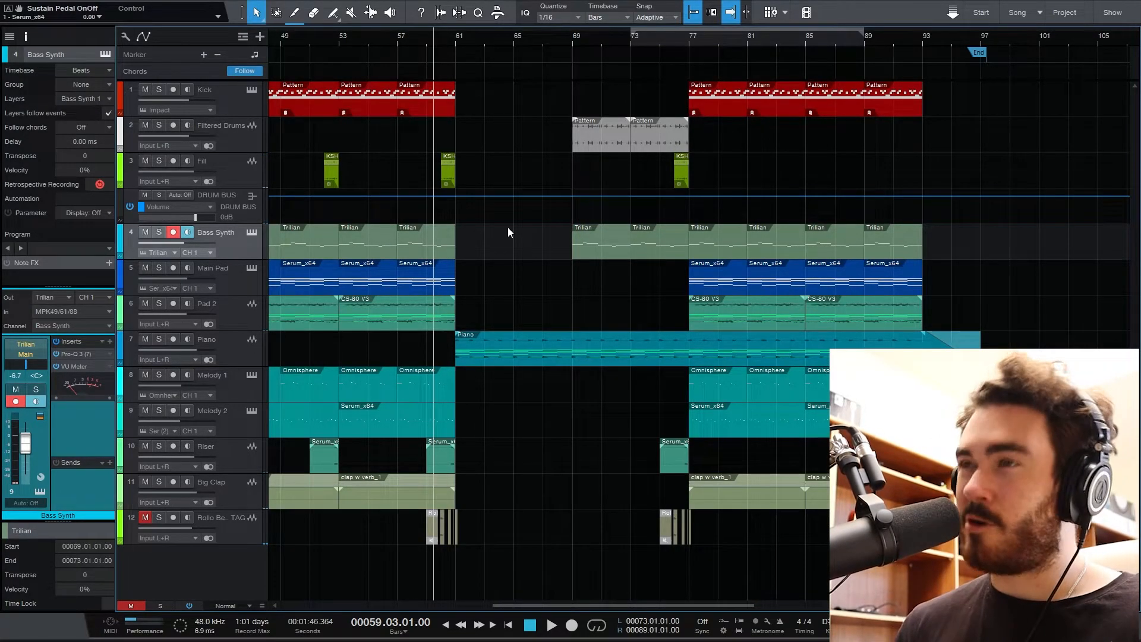
Solo the Piano and Main Pad tracks together and play them from bar 77, then unsolo both and disarm the Main Pad
left_click(668, 114)
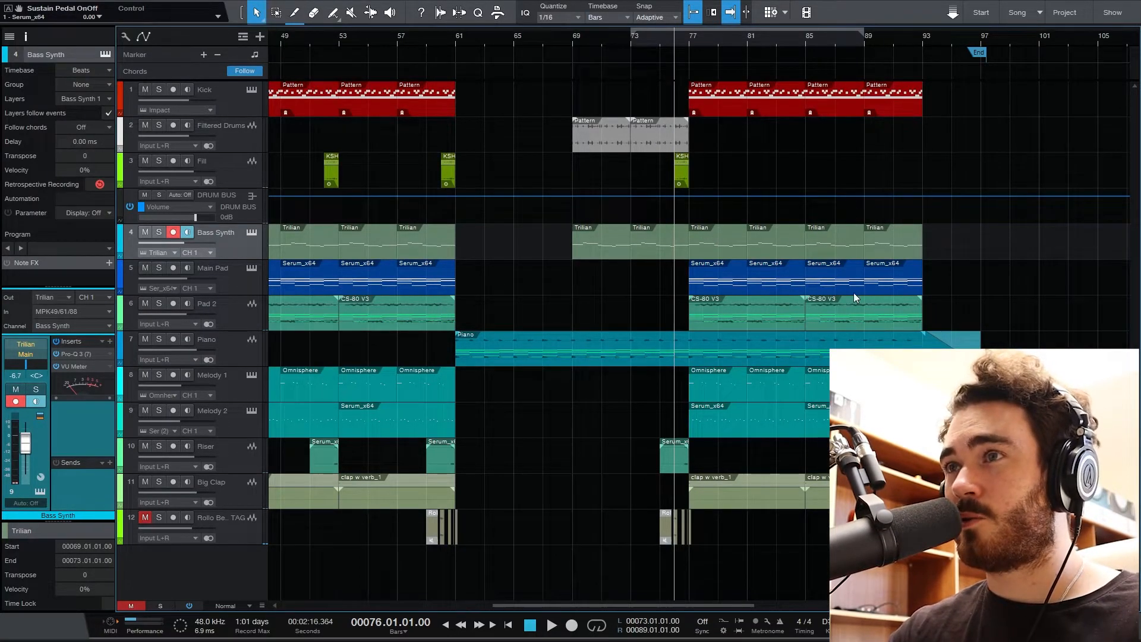
left_click(681, 349)
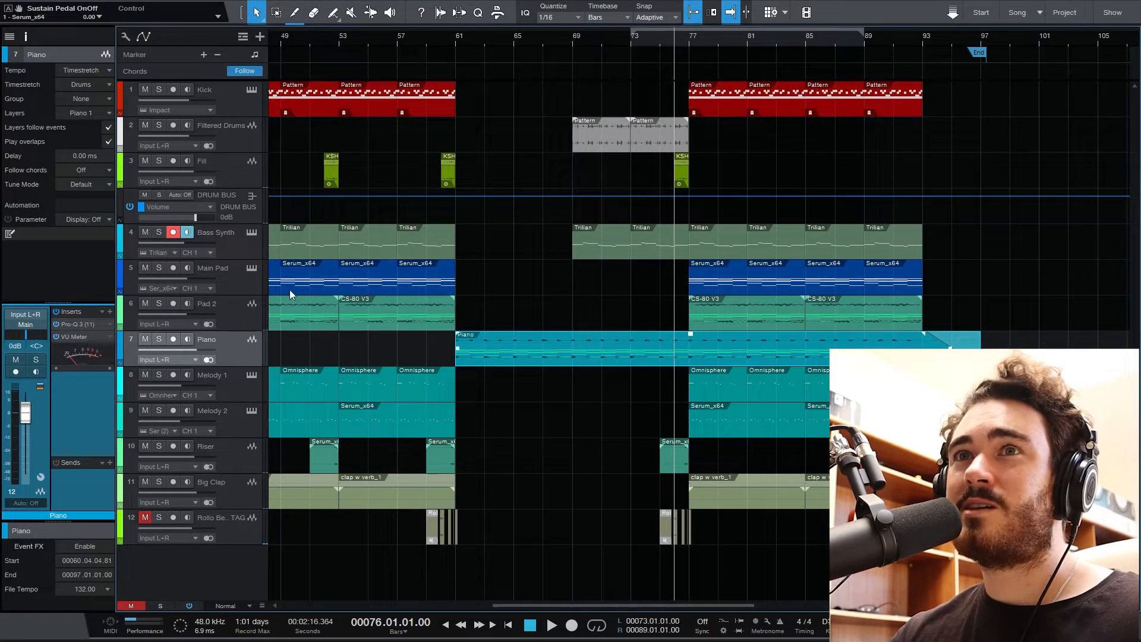
key("s")
key("Up")
key("Up")
key("s")
left_click(685, 38)
left_click(690, 38)
key("space")
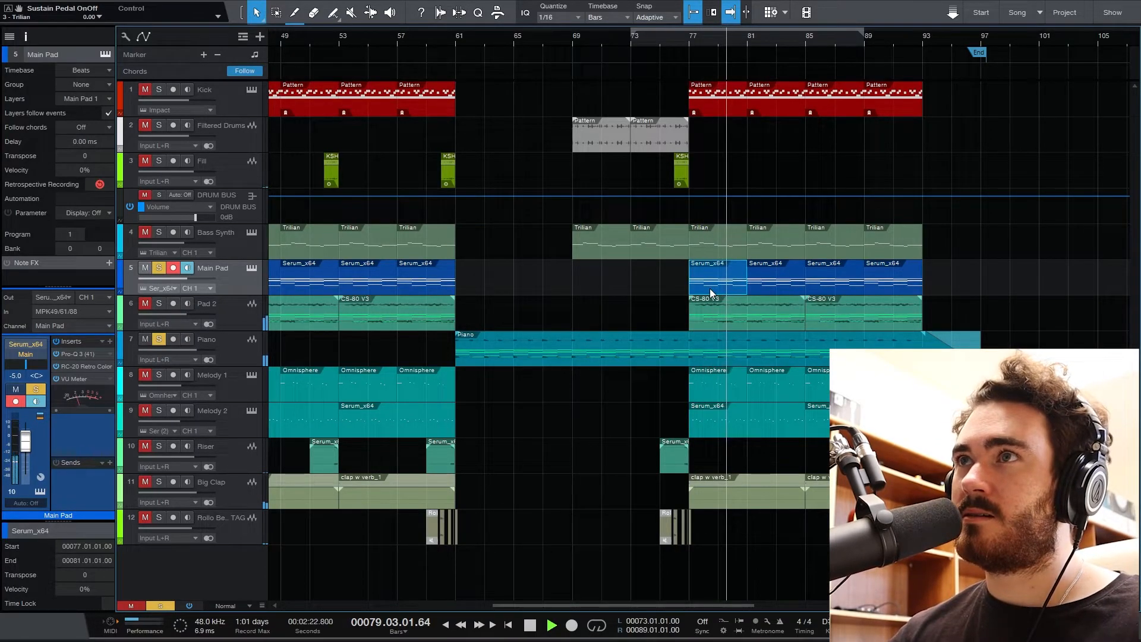
key("space")
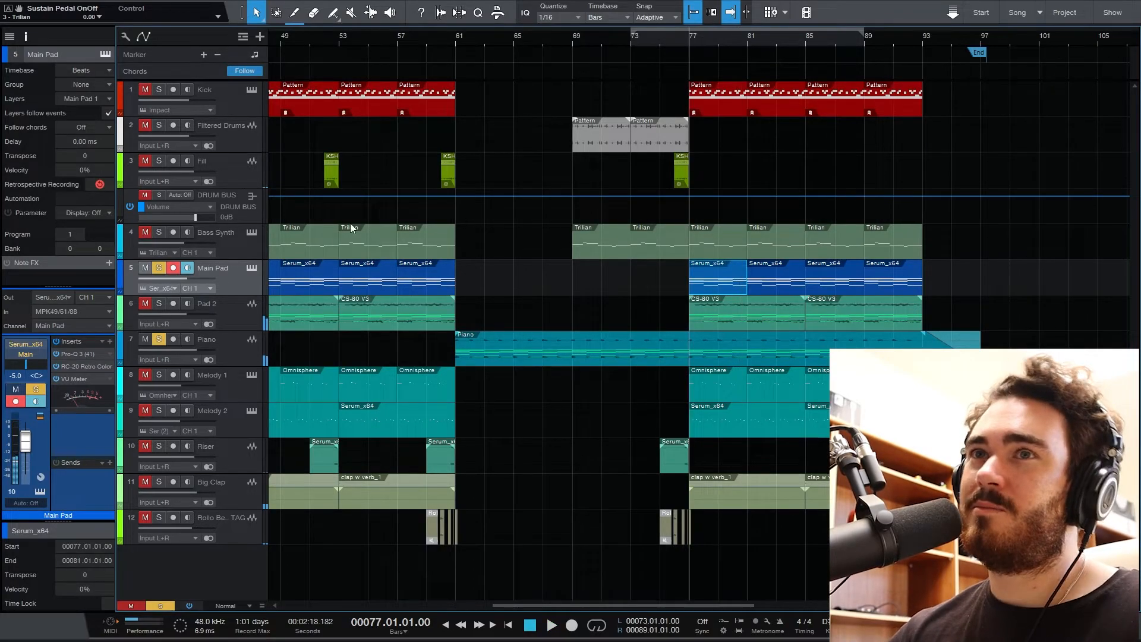
left_click(229, 351, "ctrl")
key("s")
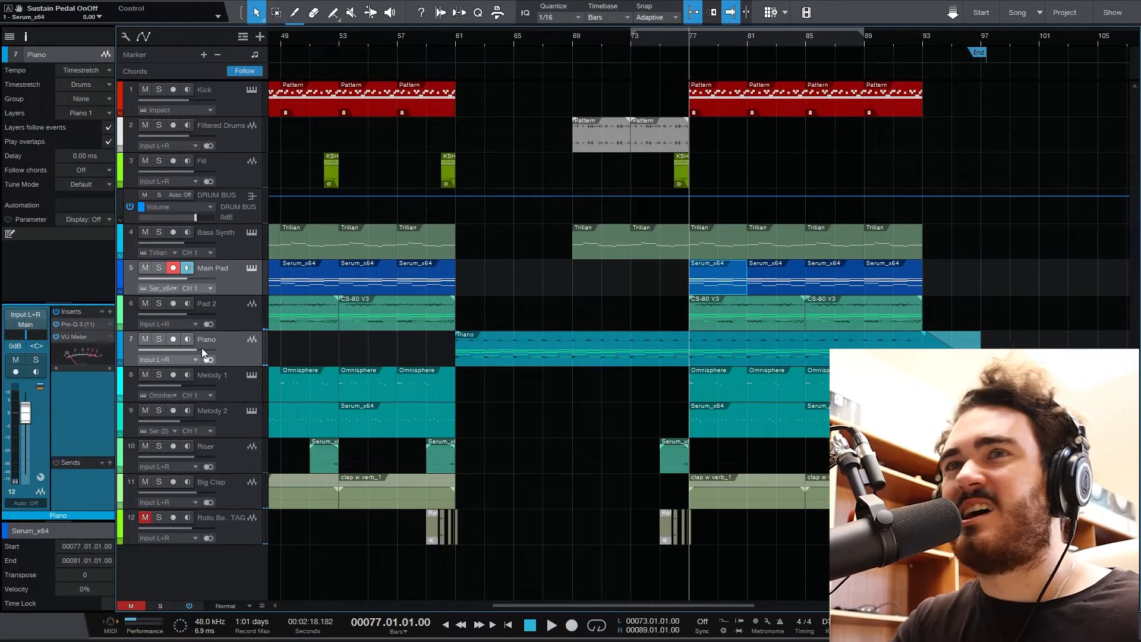
left_click(173, 268)
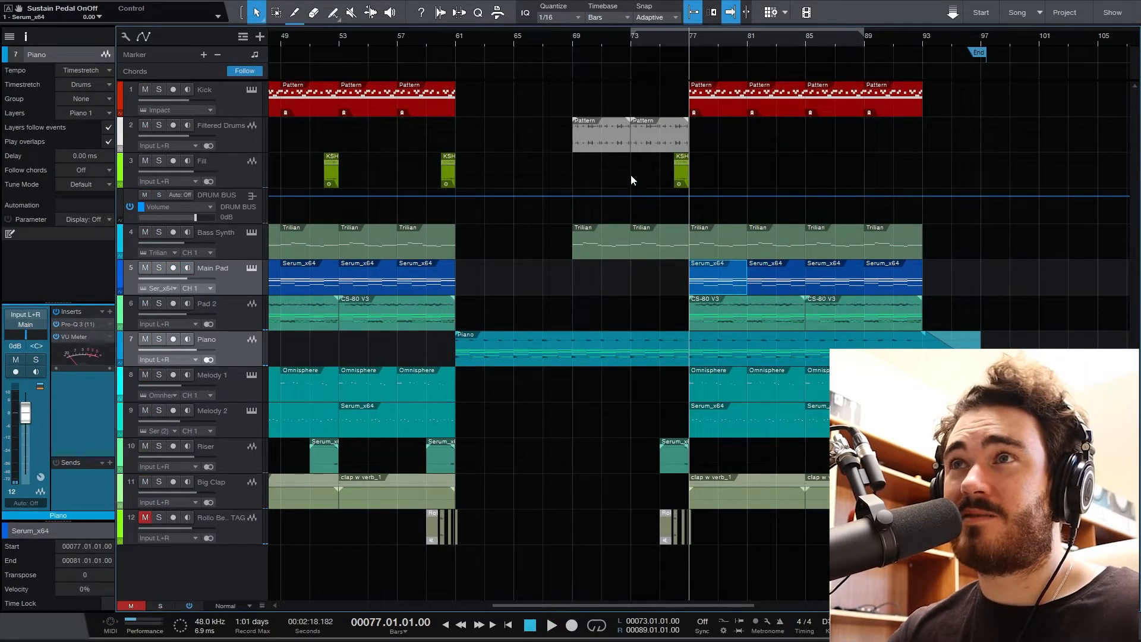
Play the full mix from bar 76 beat 2 while muting and unmuting the Piano track to compare, then stop playback
left_click(679, 33)
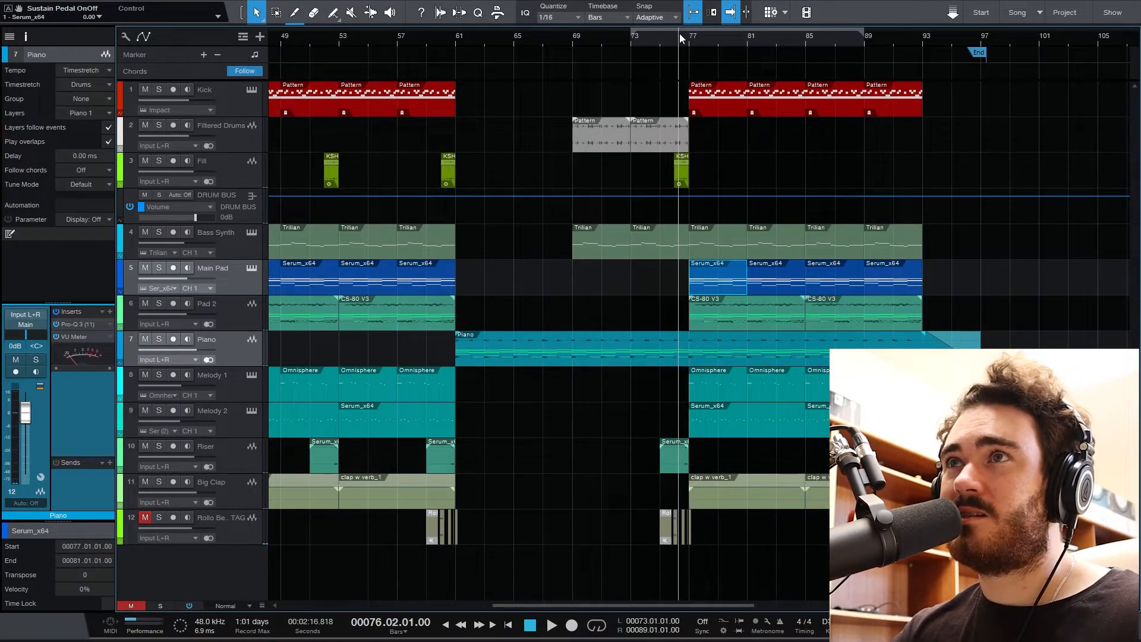
key("space")
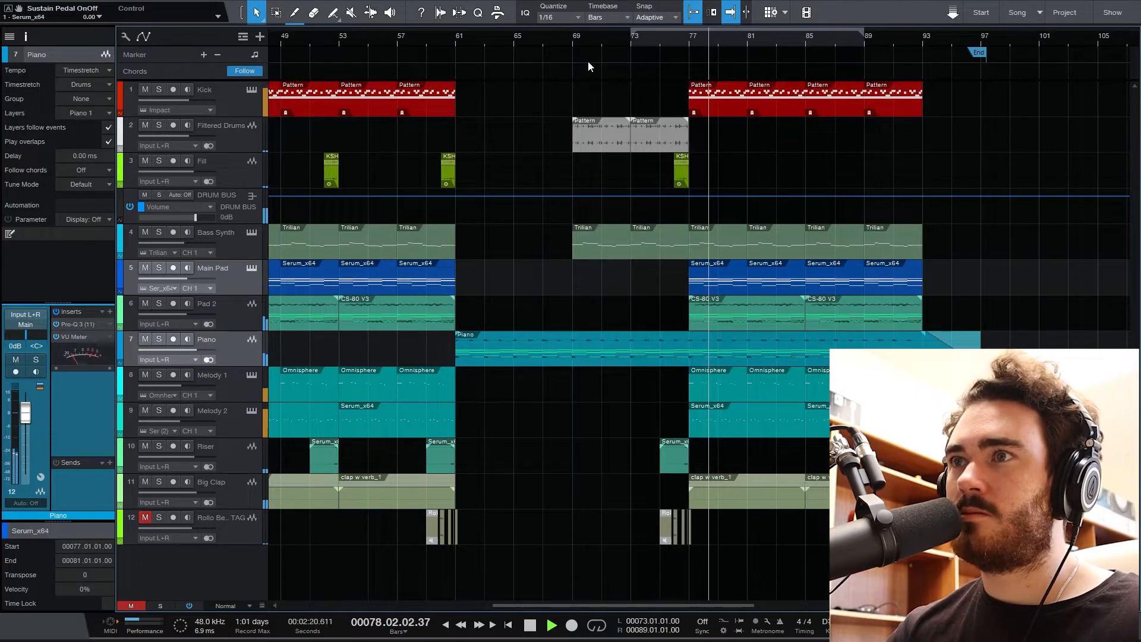
left_click(145, 340)
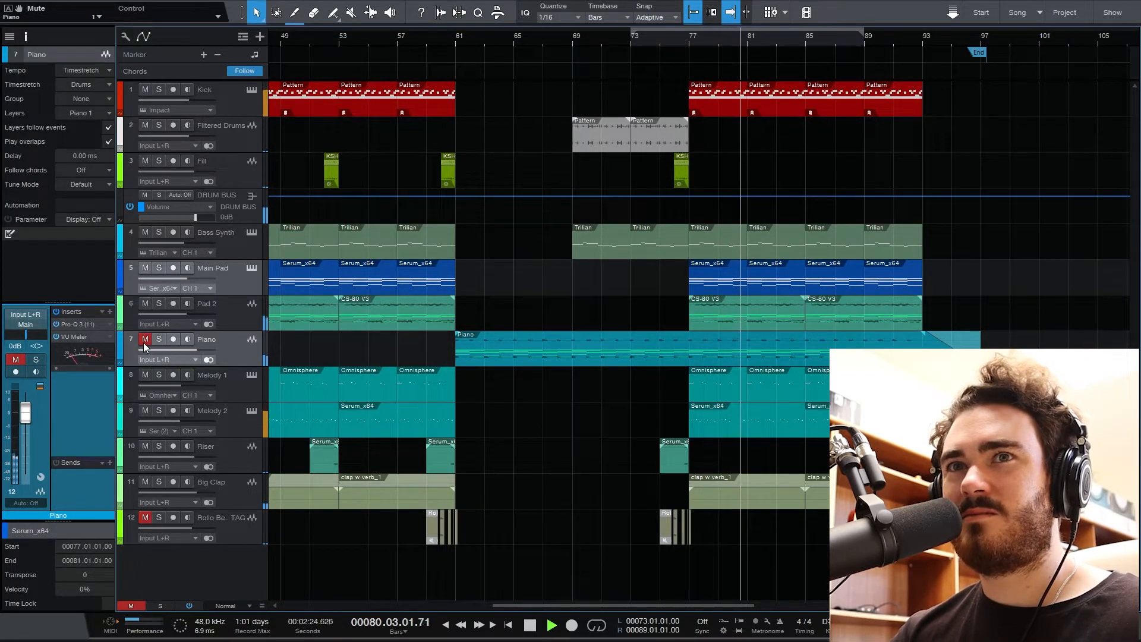
left_click(143, 342)
left_click(251, 287)
left_click(191, 352)
left_click(145, 340)
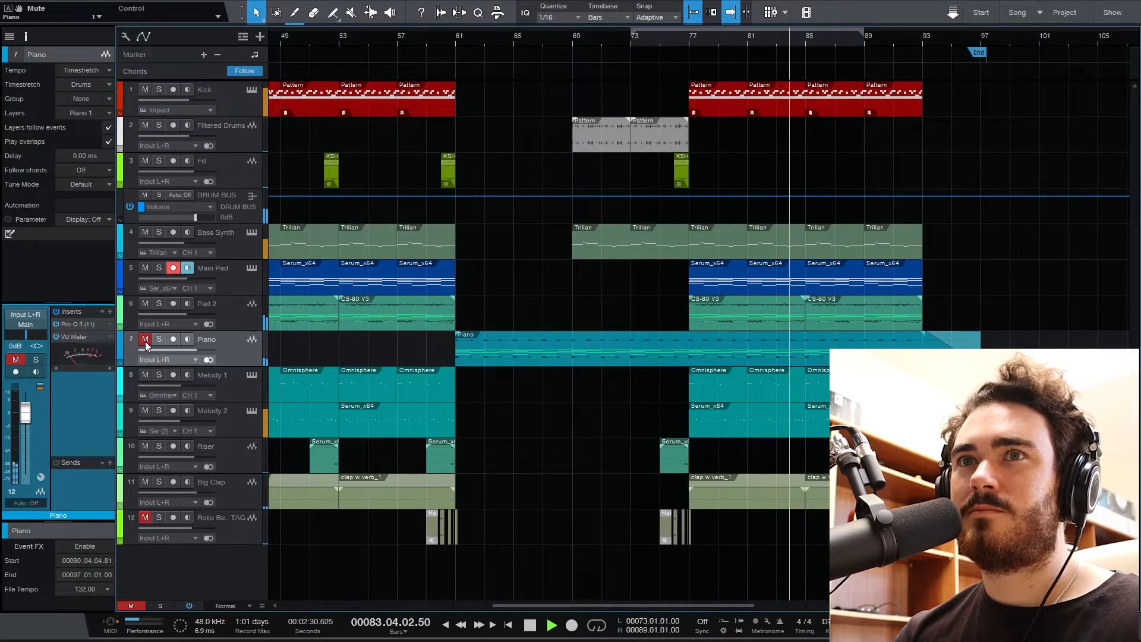
left_click(145, 340)
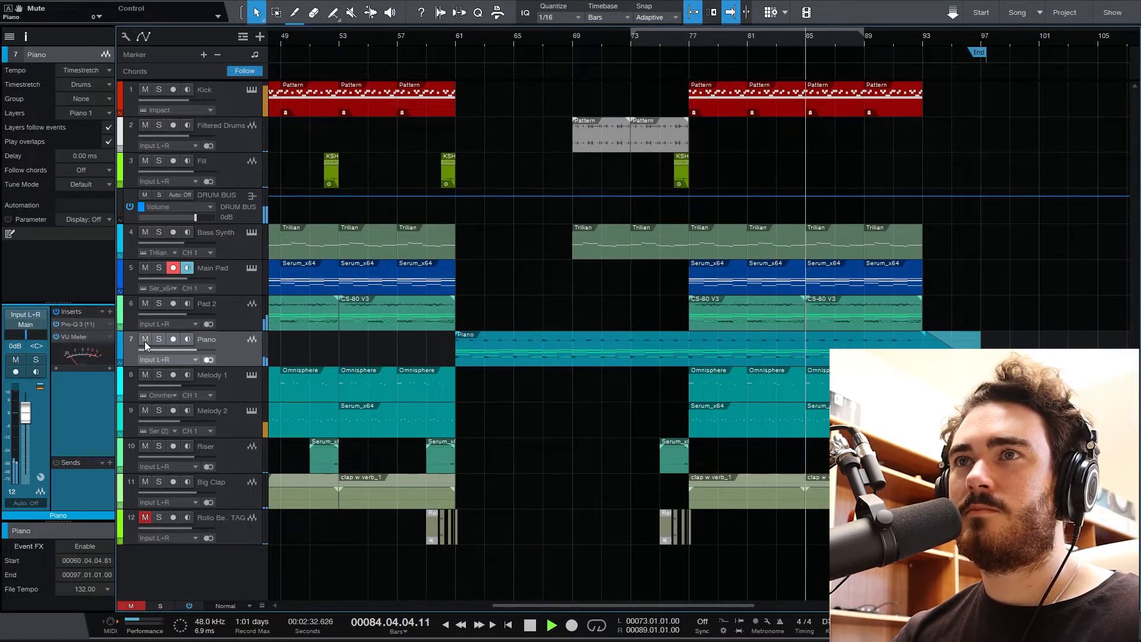
key("space")
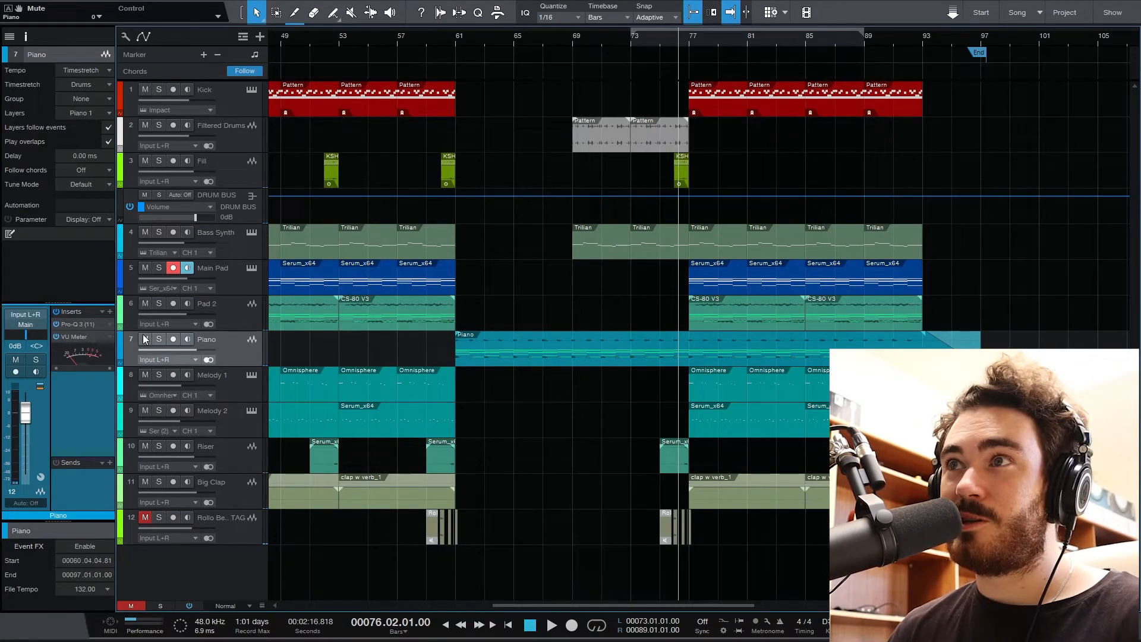
Place the playback cursor near the song's end at bar 96 beat 3
left_click(975, 49)
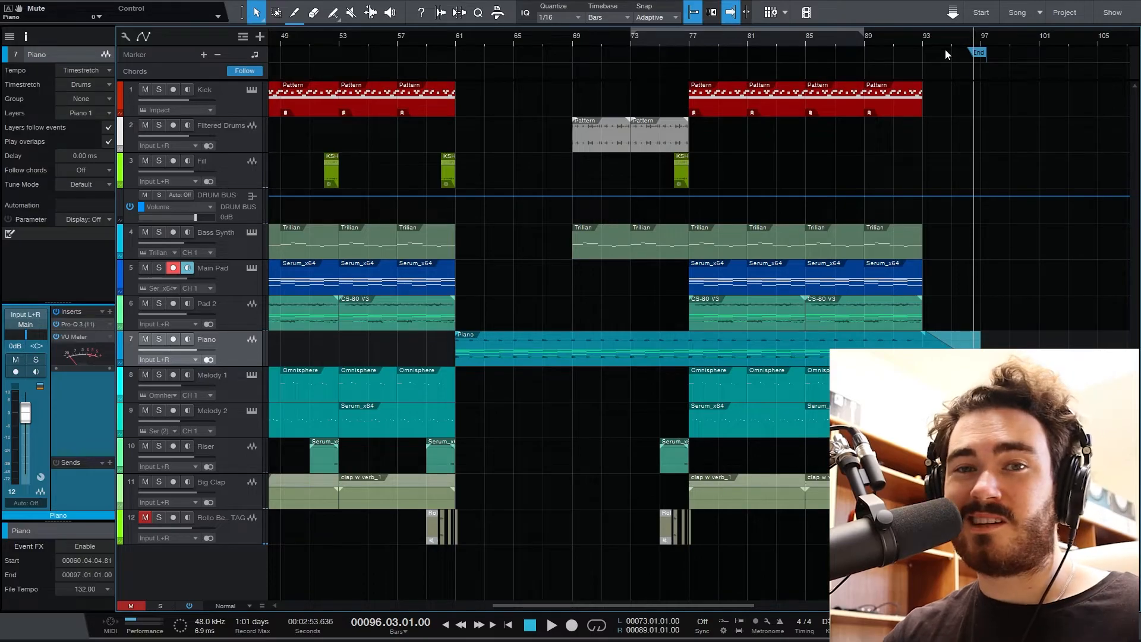
key("z")
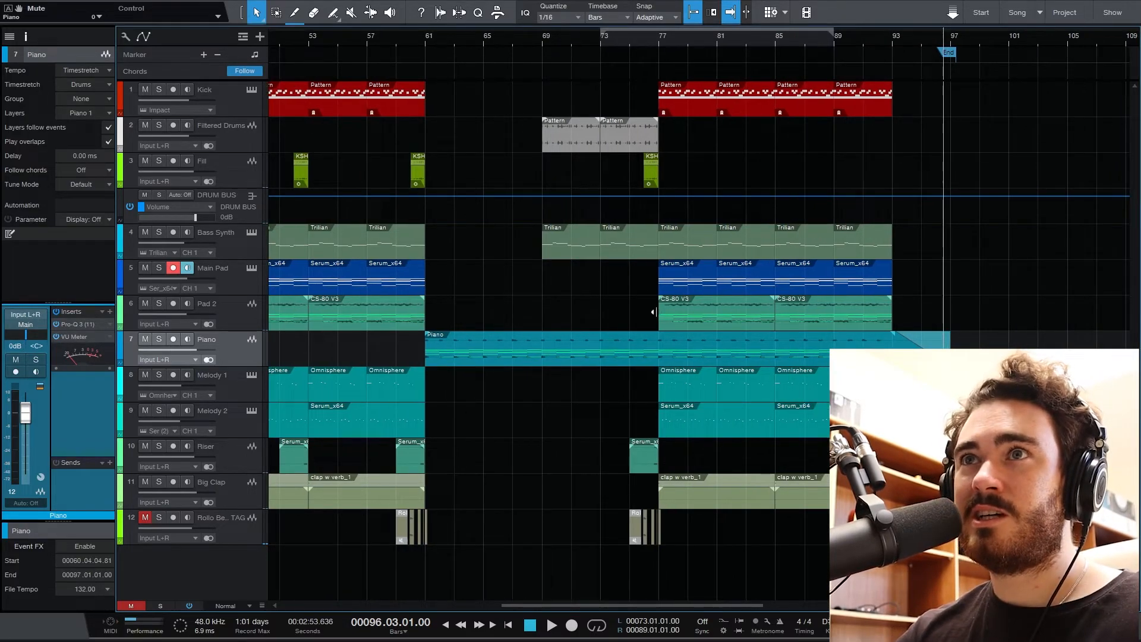